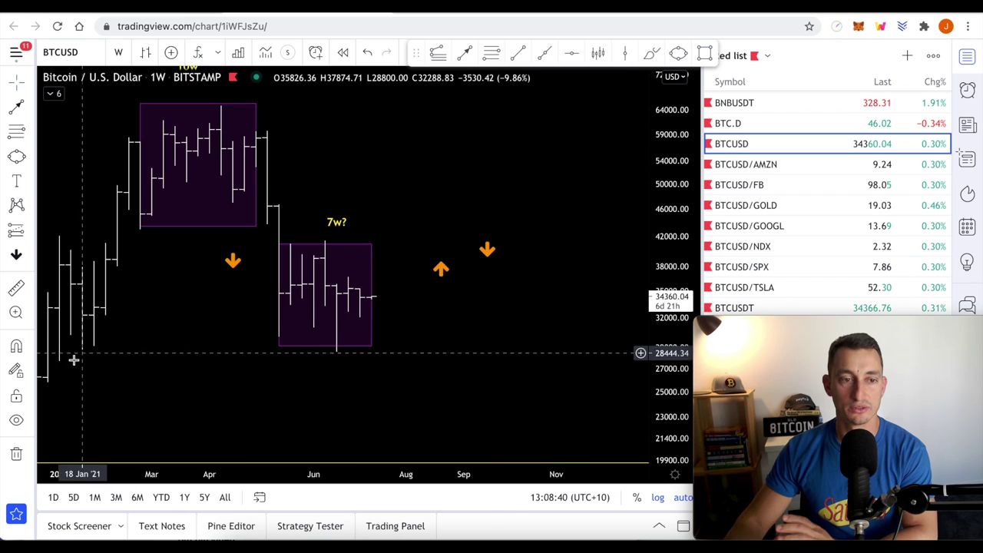
- Project a copy of a price-bar range shifted right, then delete it and deselect the arrow
click(598, 52)
click(220, 102)
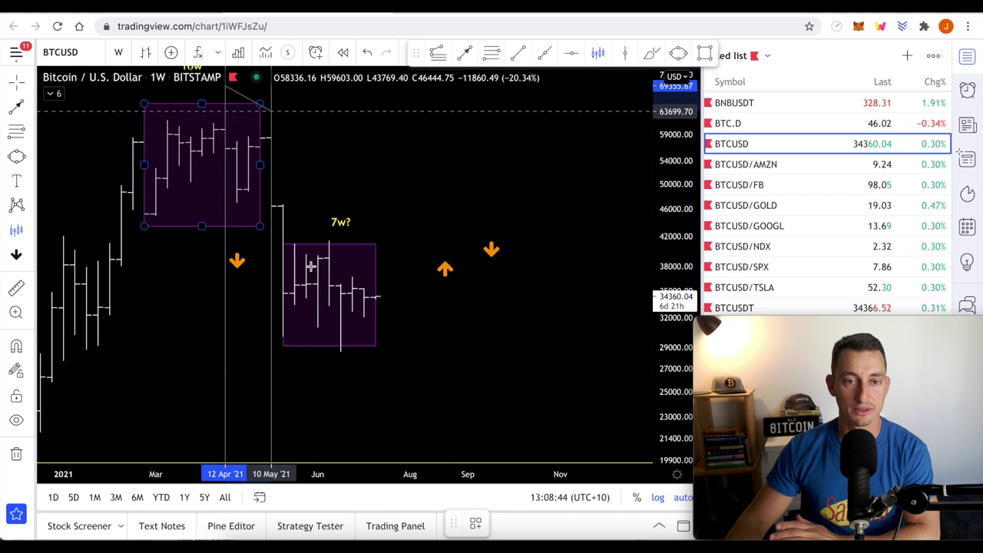
click(340, 353)
drag(285, 213, 445, 242)
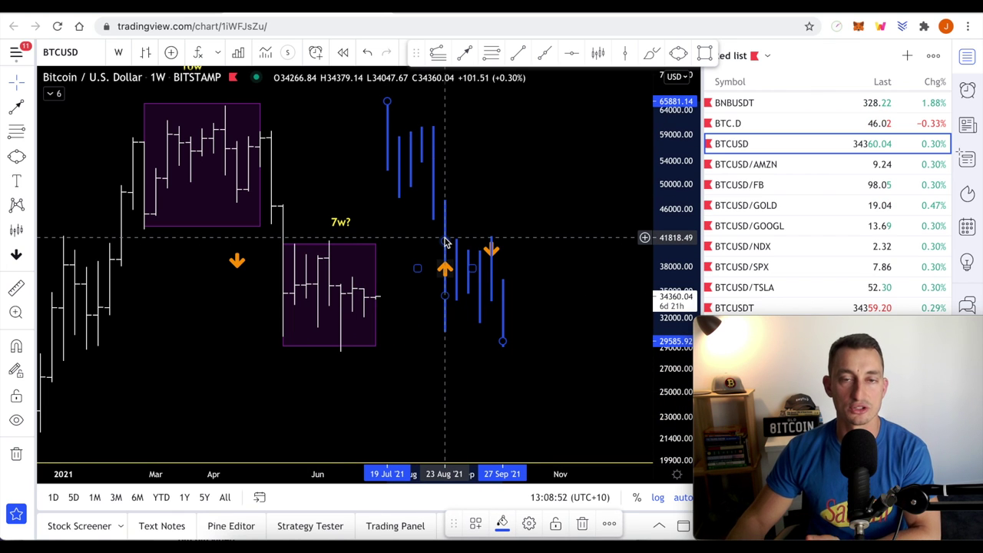
key(Delete)
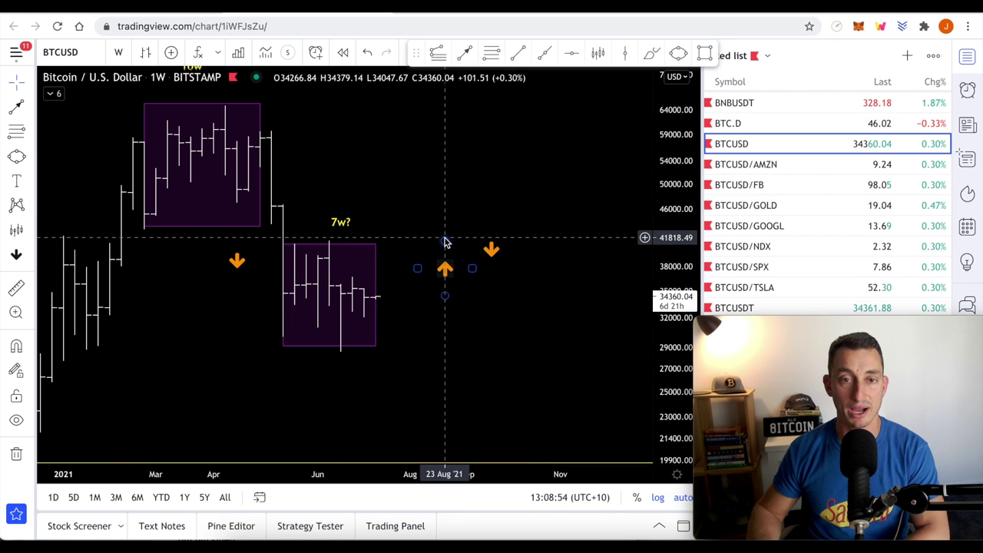
click(455, 279)
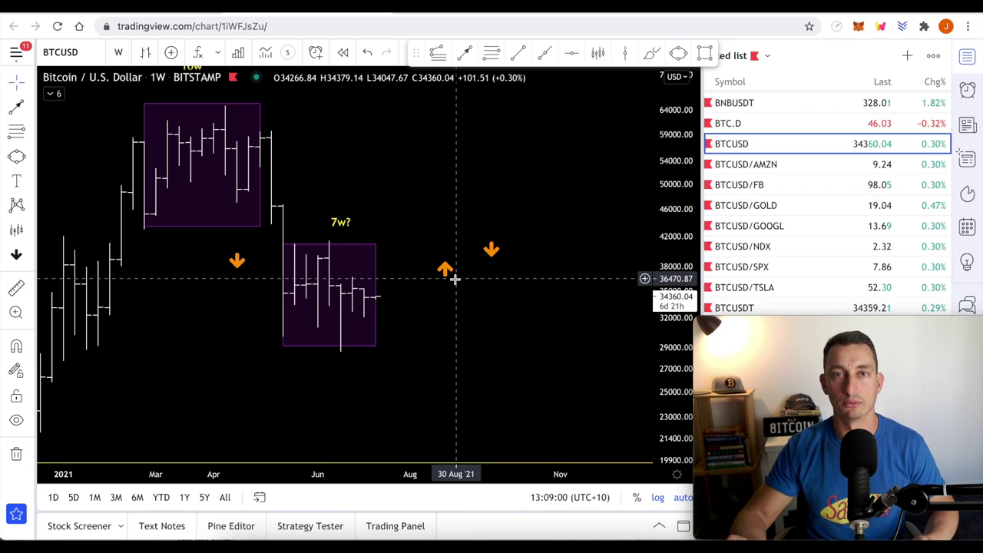
- Zoom out and unhide the Vol 20 indicator from the indicator legend, then collapse it
scroll(446, 279, down, 5)
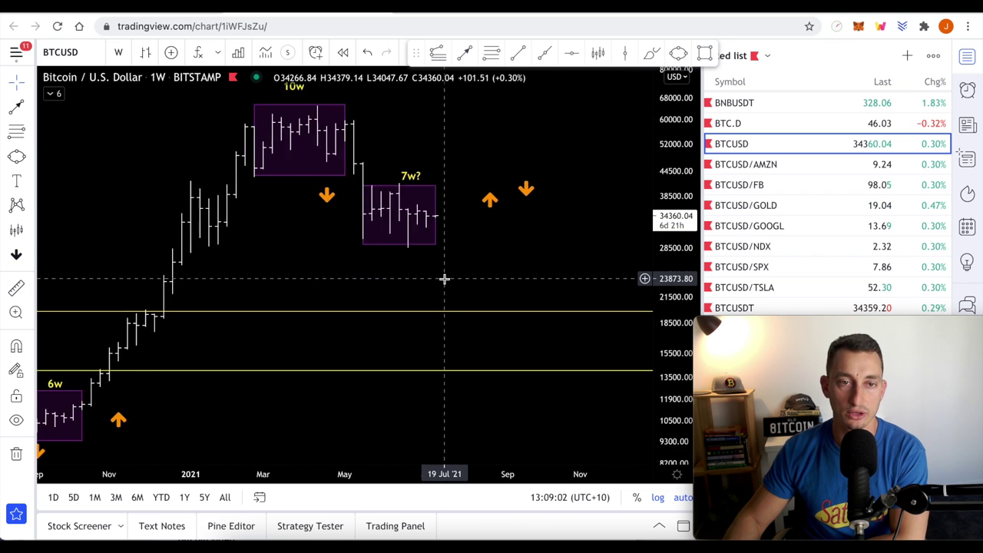
click(51, 93)
click(79, 126)
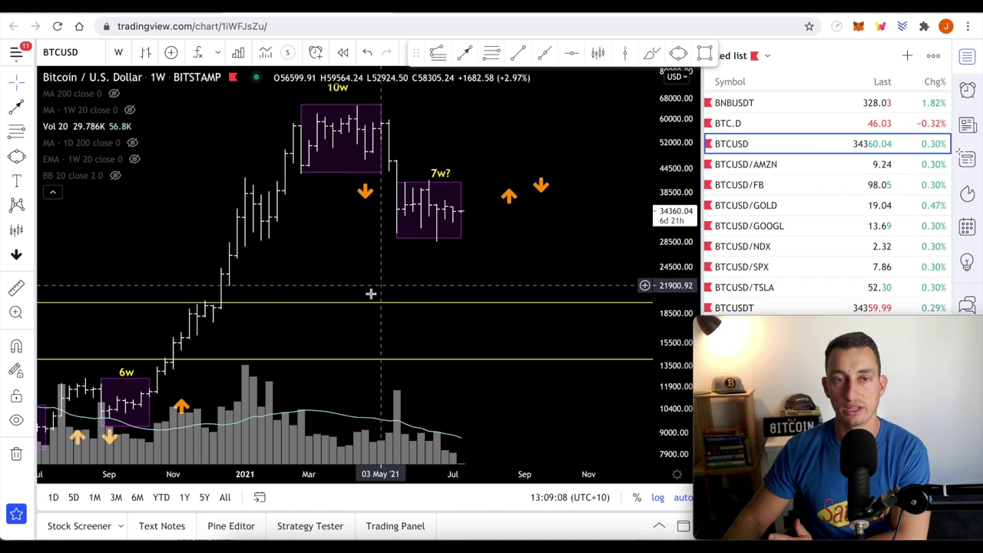
click(53, 193)
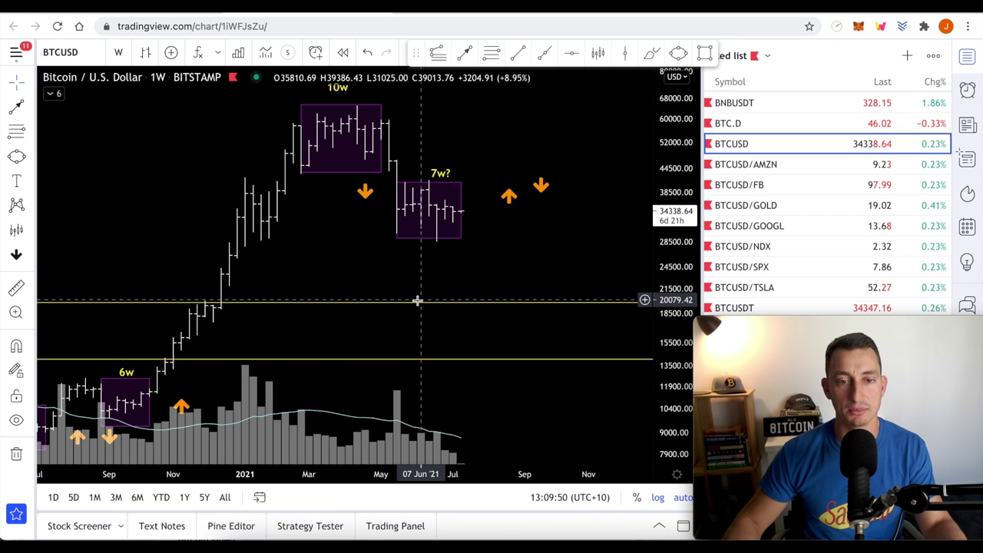
- Zoom out to 2018–2021 and select the 6w consolidation box
scroll(285, 340, down, 5)
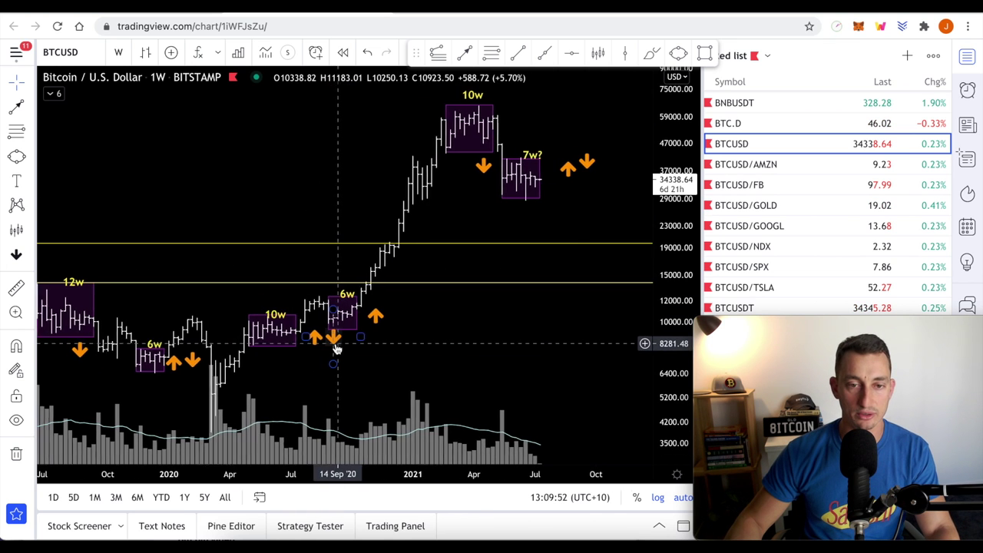
scroll(340, 407, down, 3)
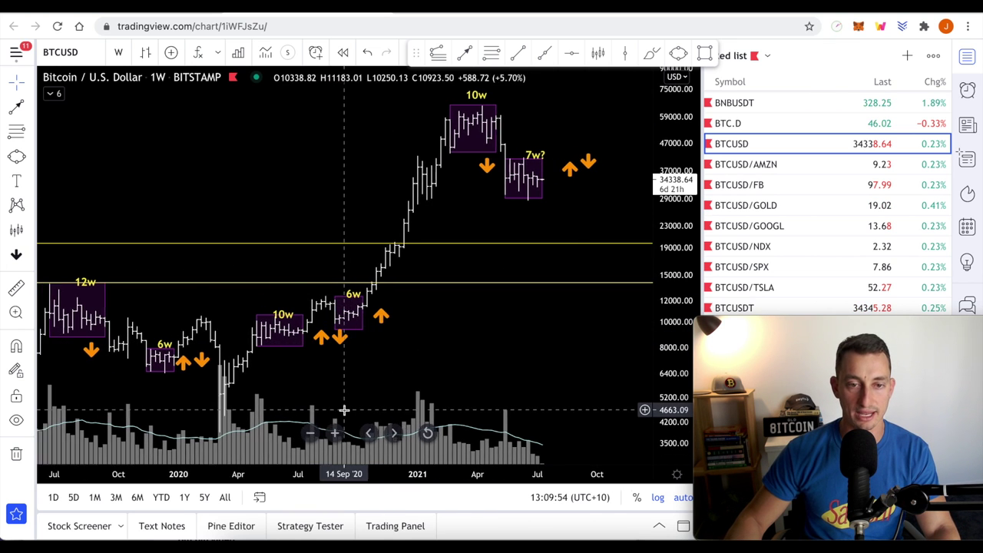
scroll(404, 393, down, 2)
scroll(450, 375, down, 3)
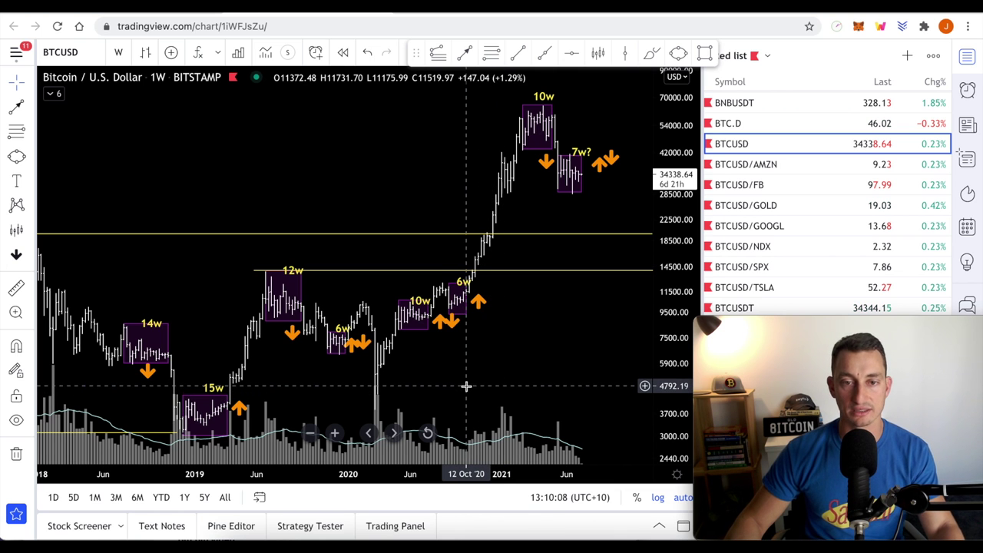
scroll(462, 434, up, 5)
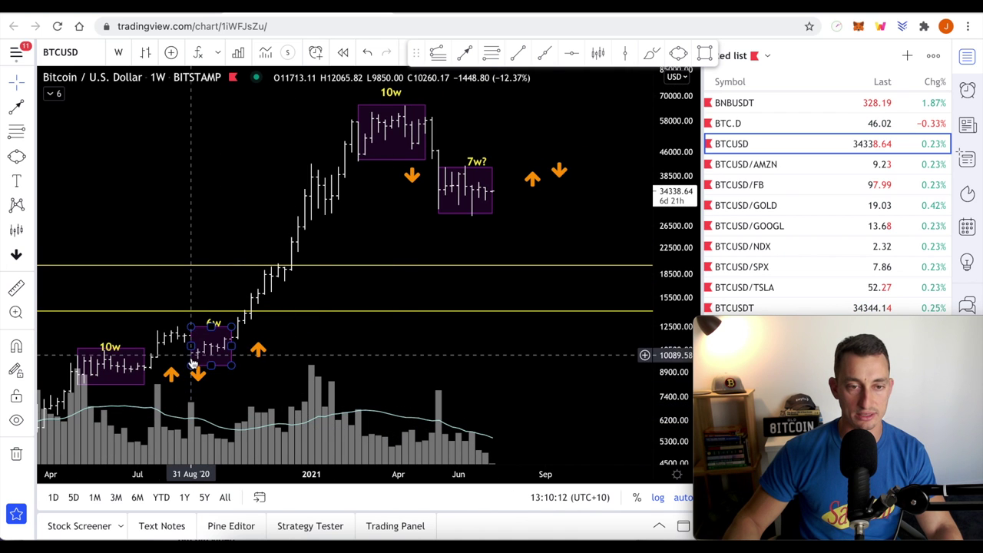
click(192, 333)
- Frame May 2019 to Nov 2020, select the 10w box, then pan toward late 2020
drag(272, 235, 551, 257)
scroll(548, 335, up, 4)
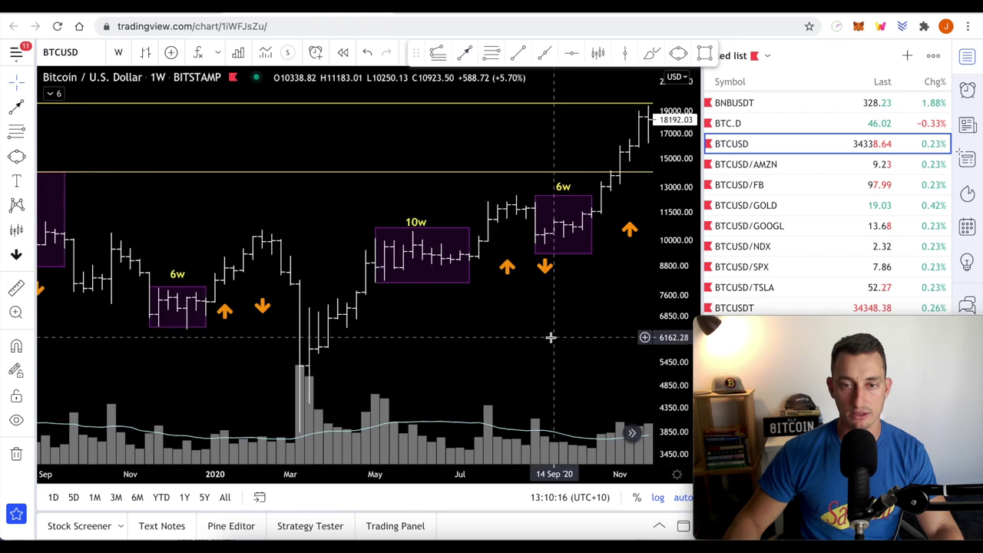
scroll(460, 352, right, 1)
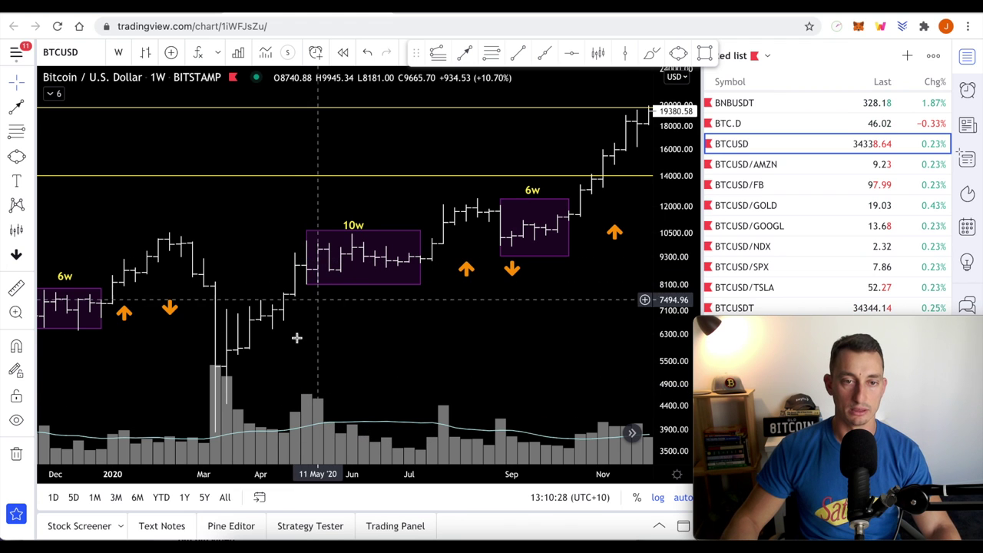
click(307, 244)
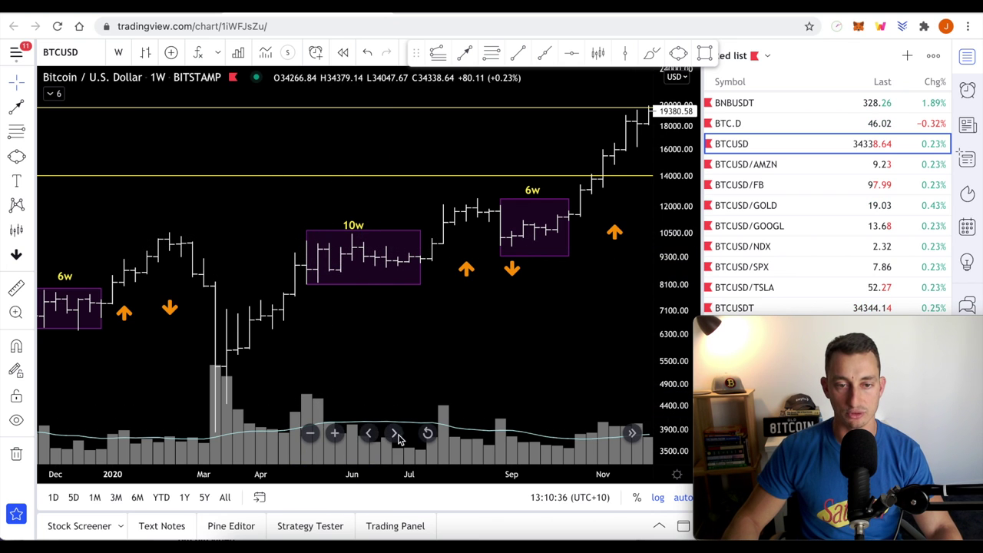
scroll(413, 363, up, 2)
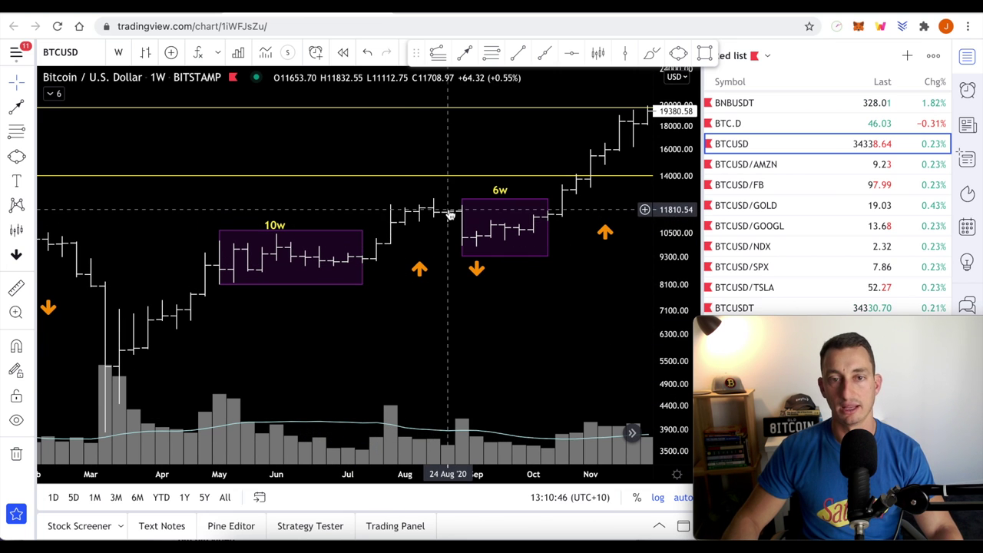
scroll(443, 265, down, 3)
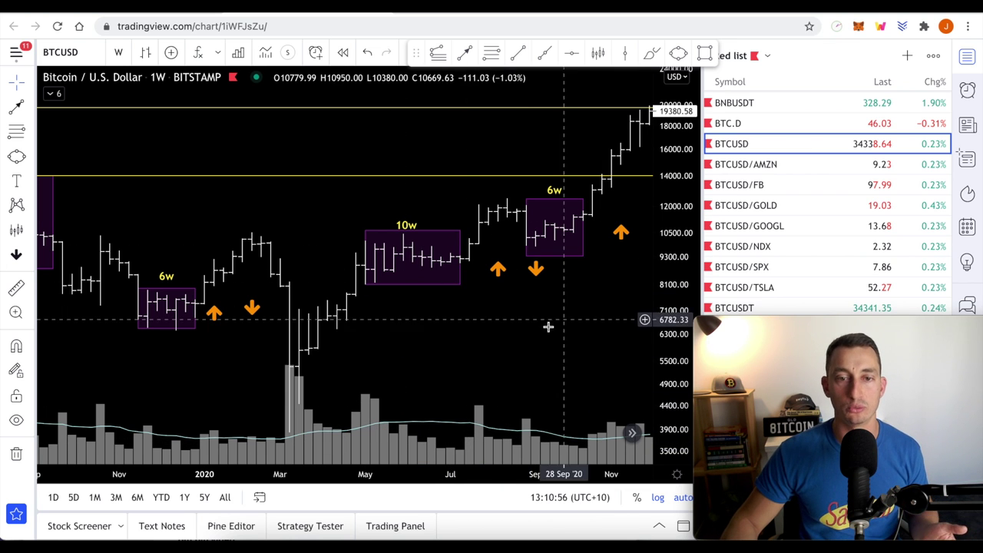
drag(417, 314, 235, 325)
- Pan to mid-2021, zoom in, select and deselect the 7w? box, then zoom back out
drag(584, 202, 285, 212)
scroll(435, 324, up, 3)
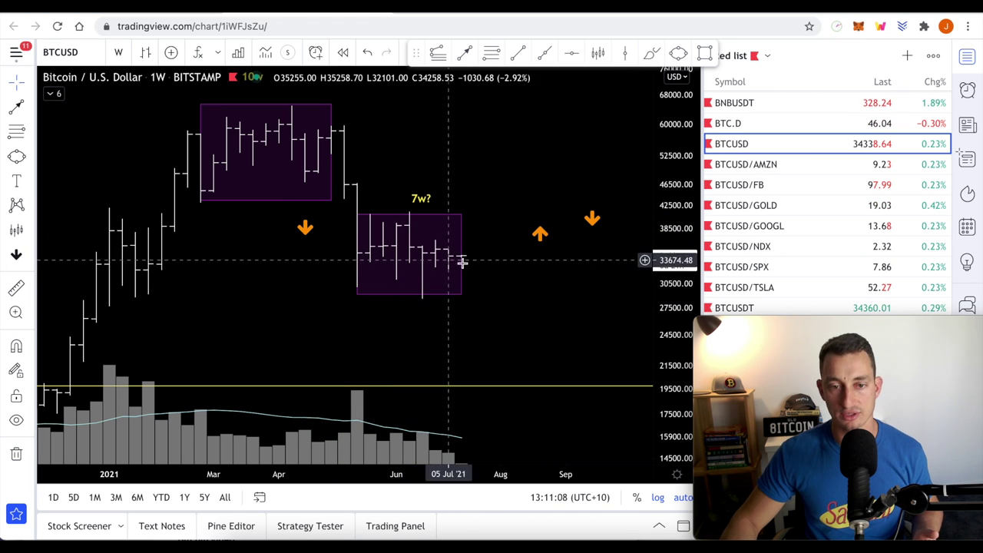
scroll(480, 289, up, 2)
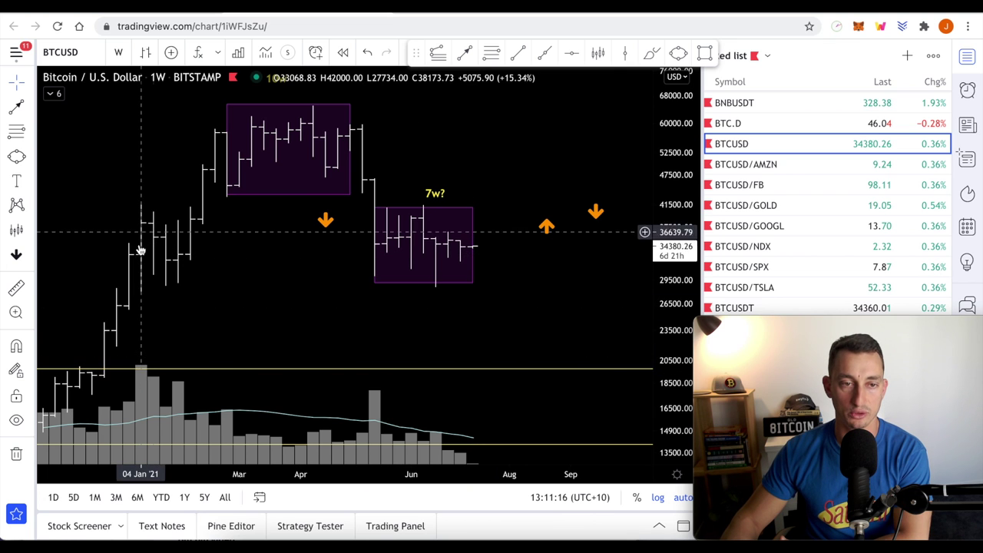
click(473, 256)
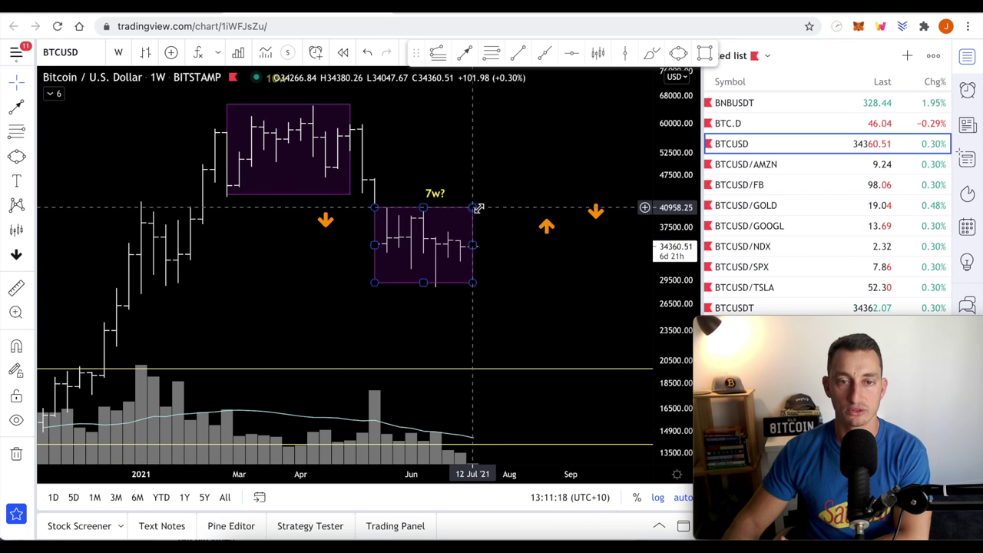
click(499, 232)
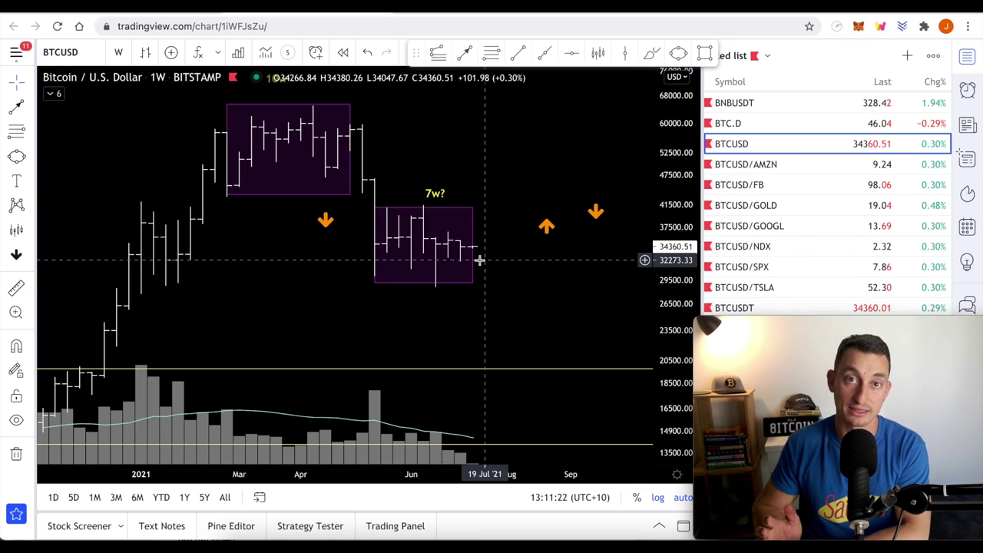
scroll(467, 245, down, 3)
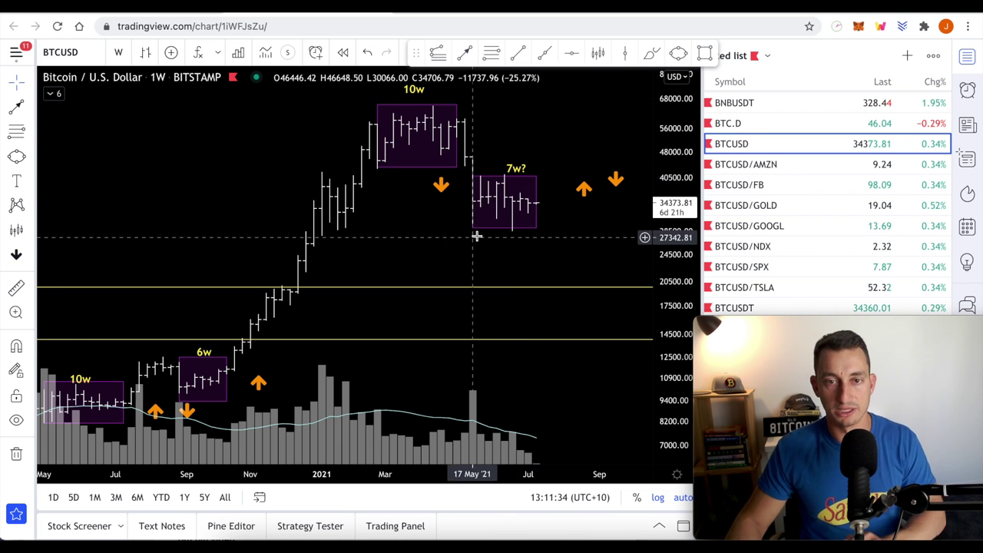
- Add a 'FUD' text label and move it up below the 10w box
click(439, 252)
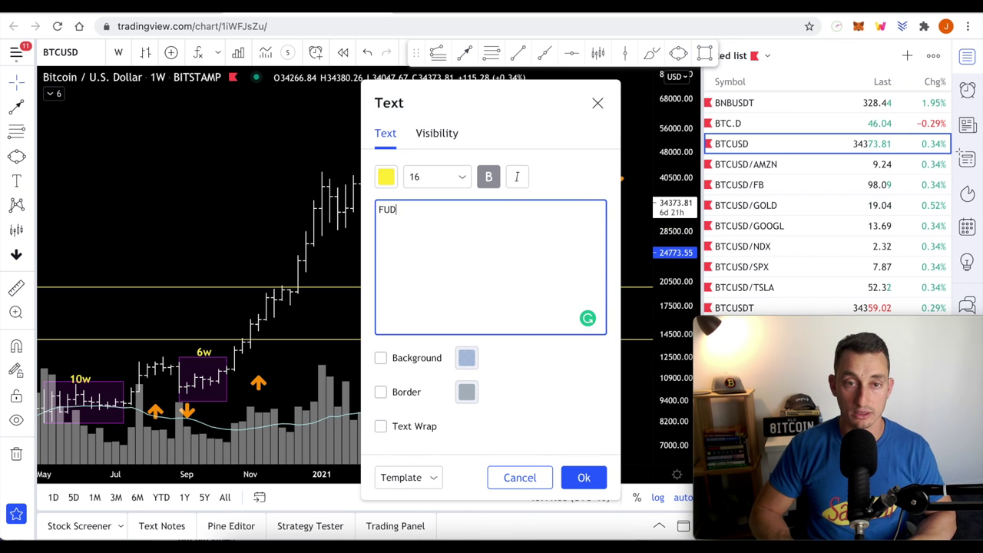
click(585, 477)
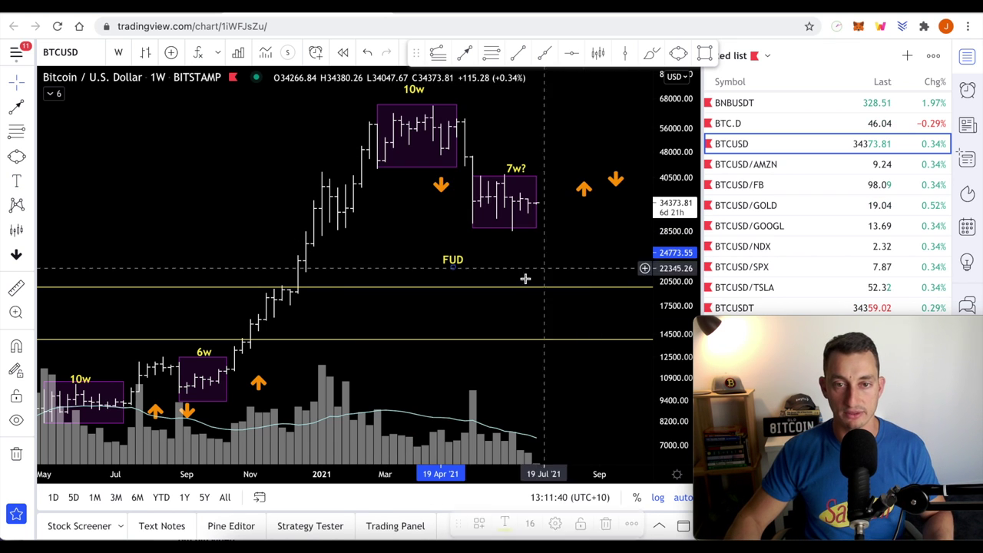
drag(450, 258, 527, 127)
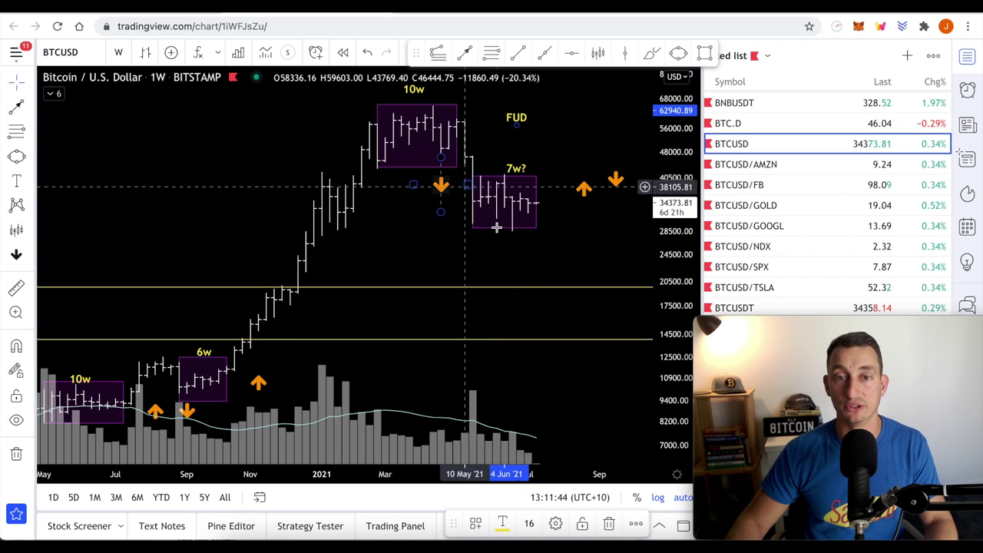
- Zoom out and pan back to show mid-2018 through 2020
scroll(493, 230, down, 3)
scroll(430, 300, down, 3)
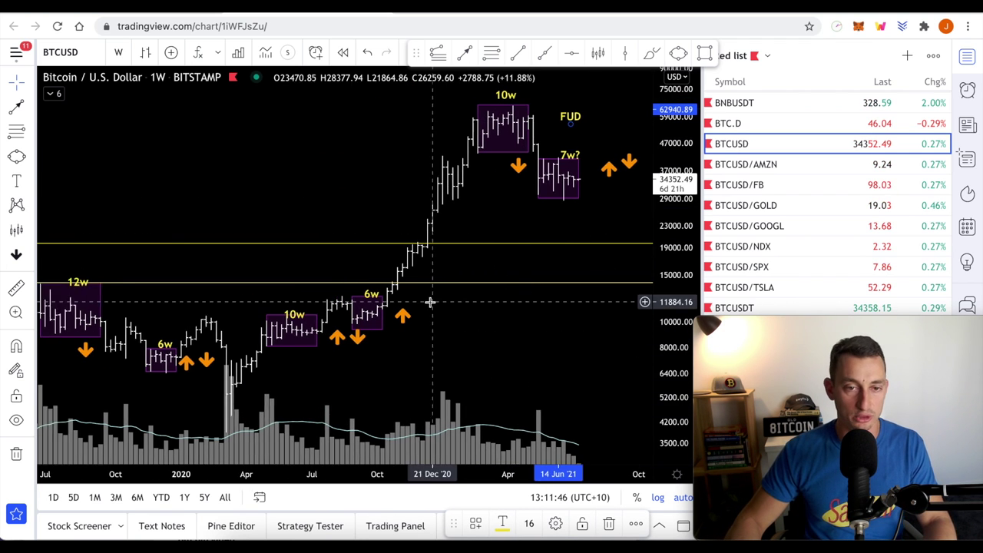
drag(261, 186, 569, 185)
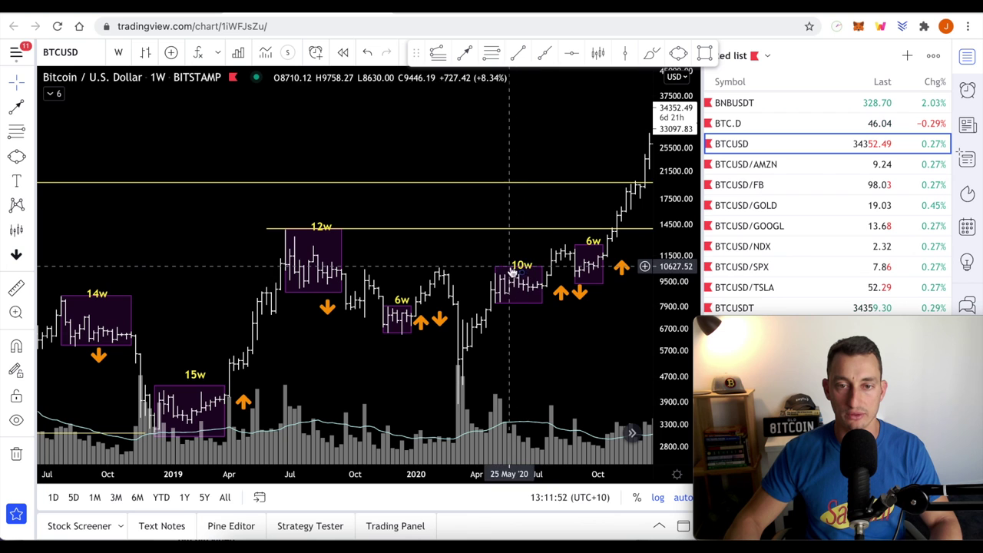
- Zoom out and pan back to late 2018 around the 14w box
scroll(531, 333, up, 5)
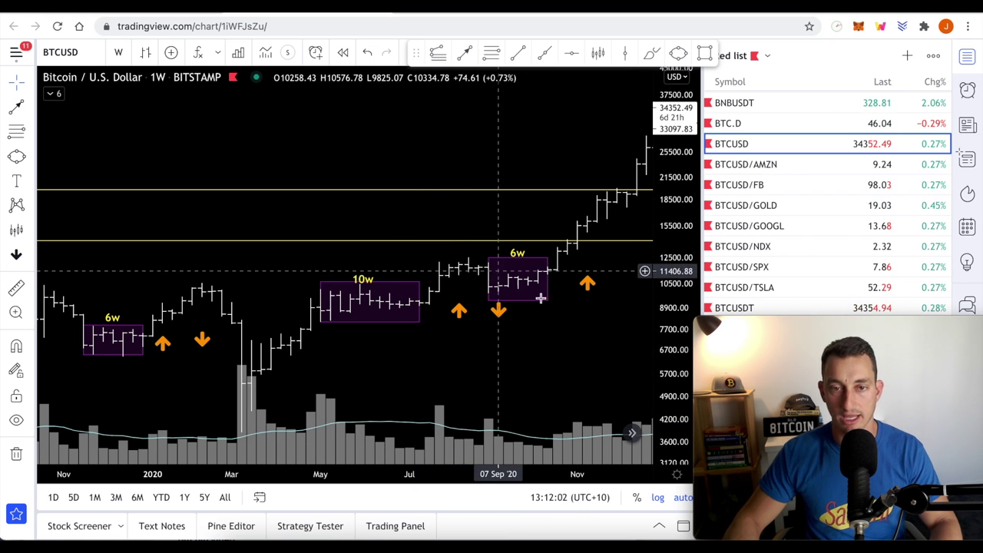
scroll(568, 308, down, 3)
scroll(538, 321, down, 2)
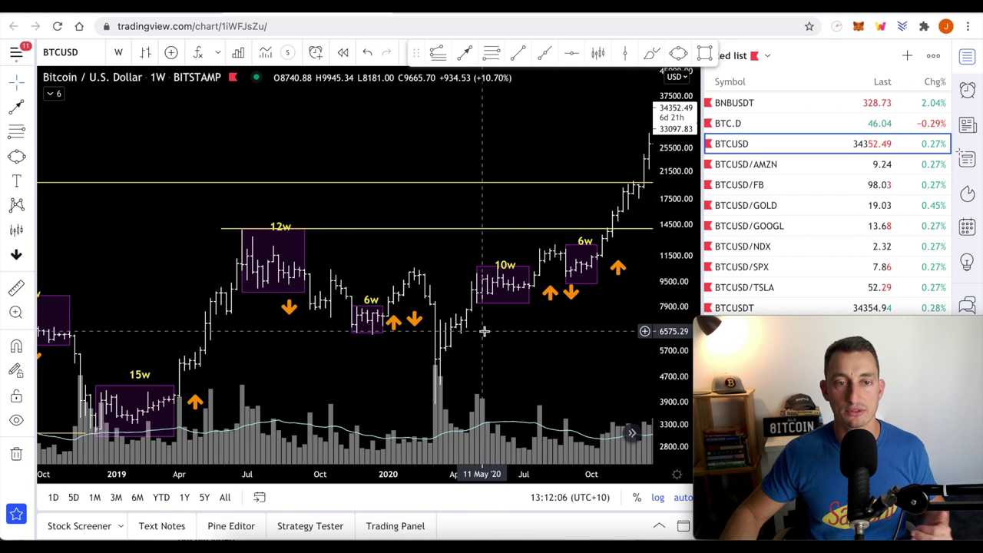
scroll(346, 288, down, 1)
scroll(383, 300, down, 1)
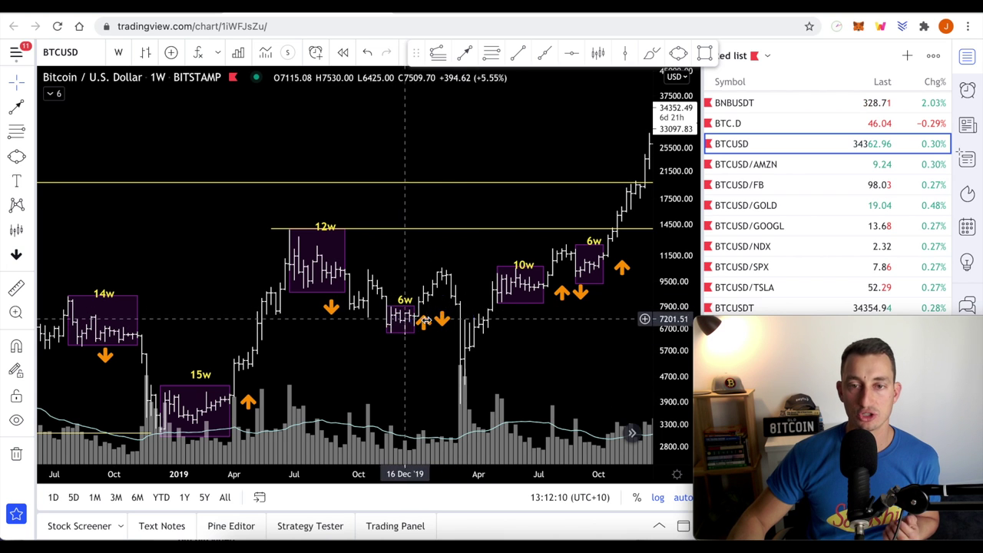
scroll(330, 331, down, 3)
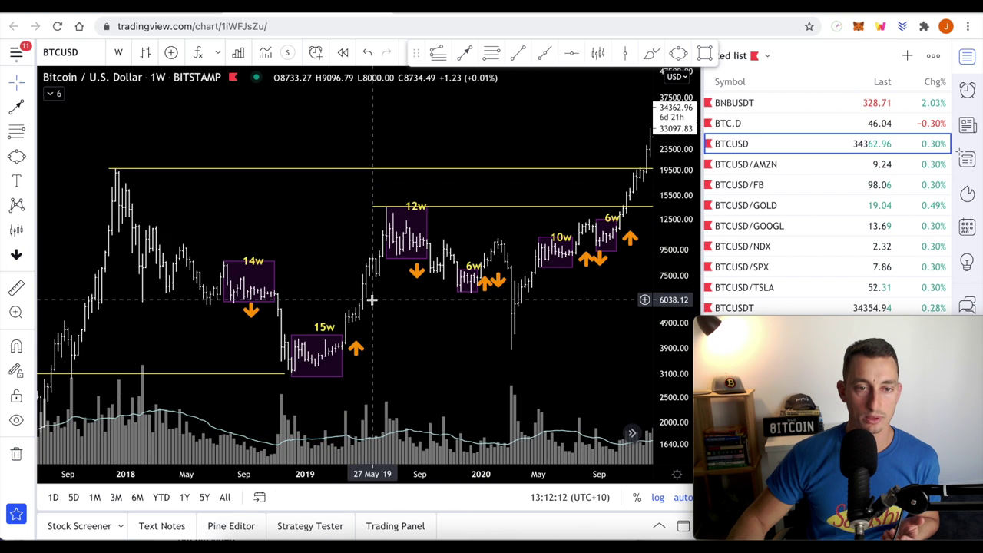
drag(325, 340, 377, 345)
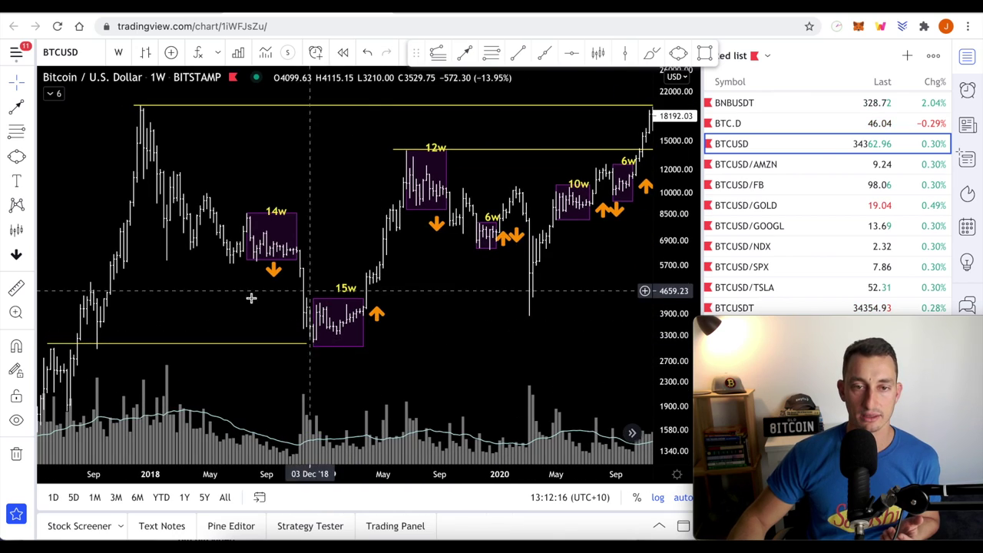
scroll(423, 294, left, 5)
scroll(423, 300, up, 5)
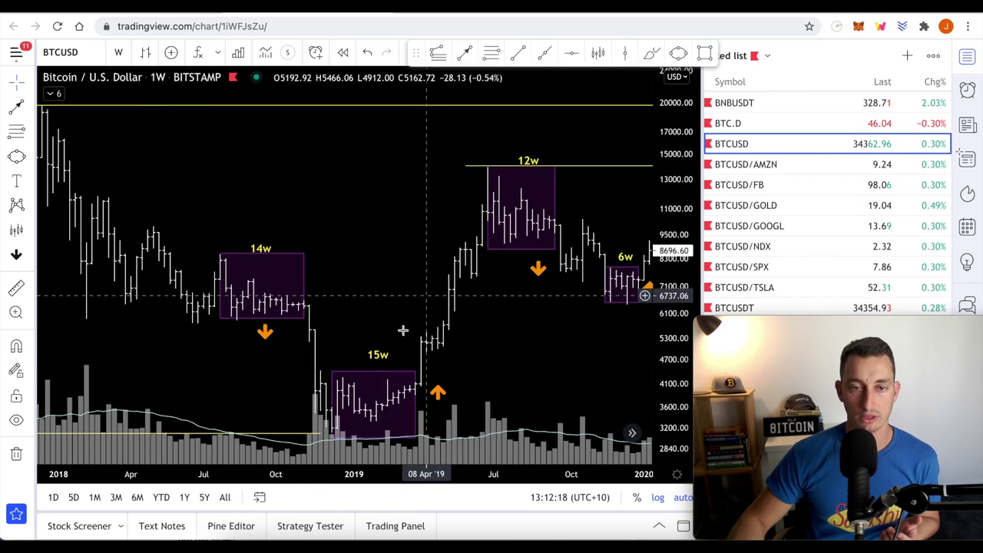
scroll(300, 361, up, 4)
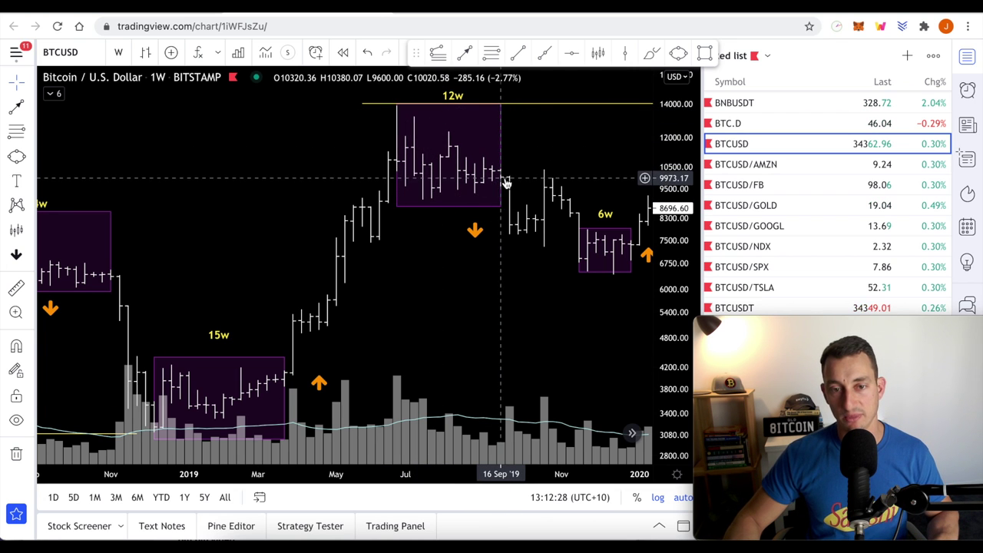
drag(228, 331, 541, 313)
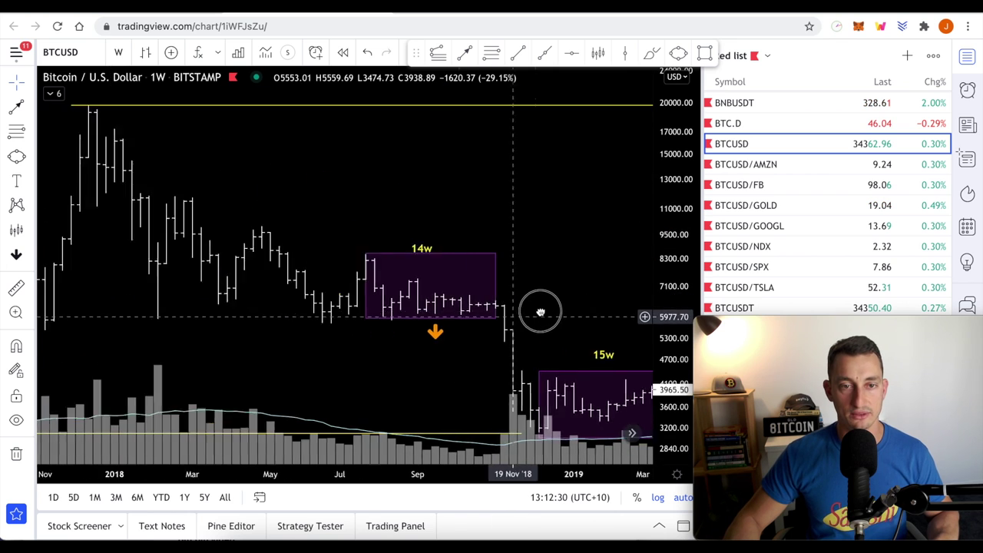
- Frame Sep 2017 to Nov 2018, then pan forward to the 15w box into 2019
scroll(414, 265, up, 1)
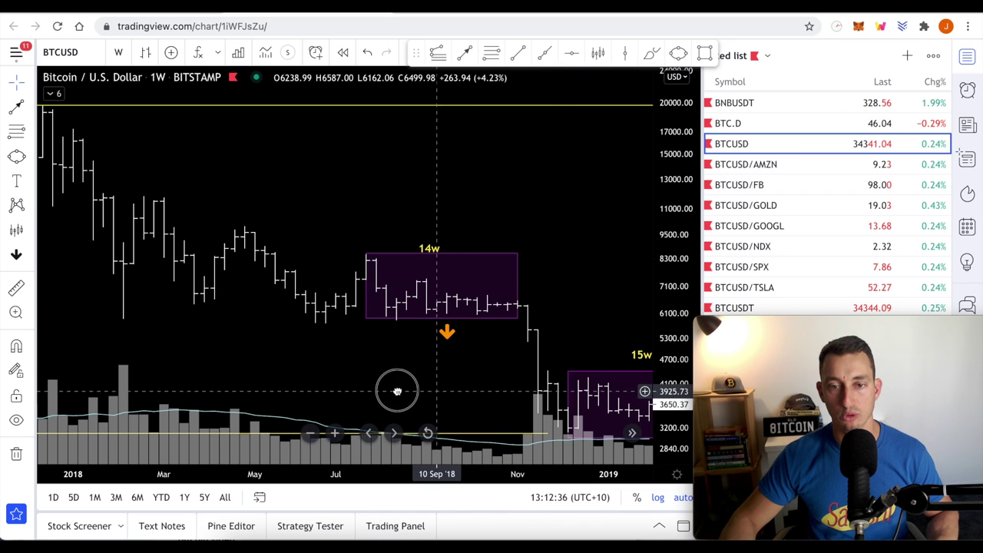
drag(402, 390, 352, 391)
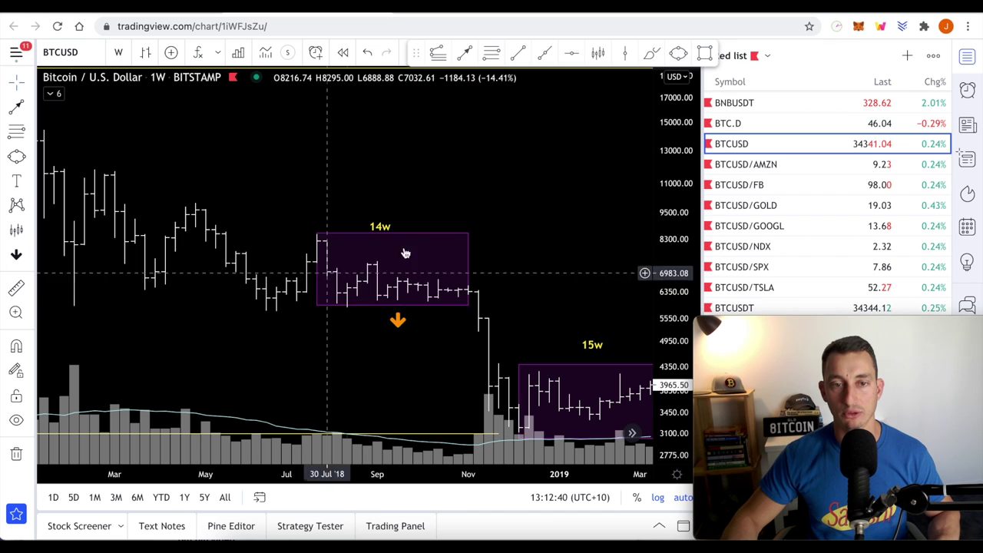
scroll(330, 292, down, 3)
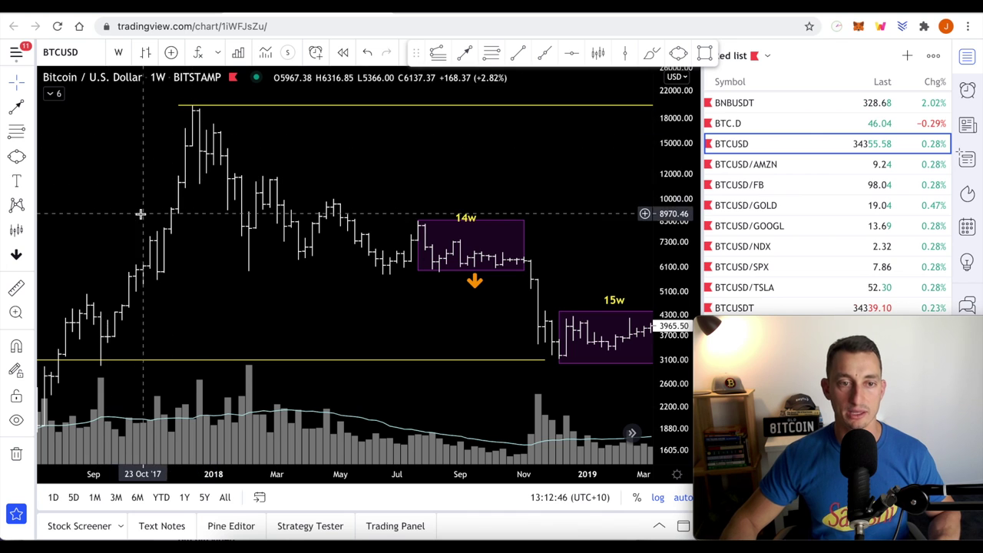
scroll(108, 271, up, 2)
drag(123, 285, 289, 291)
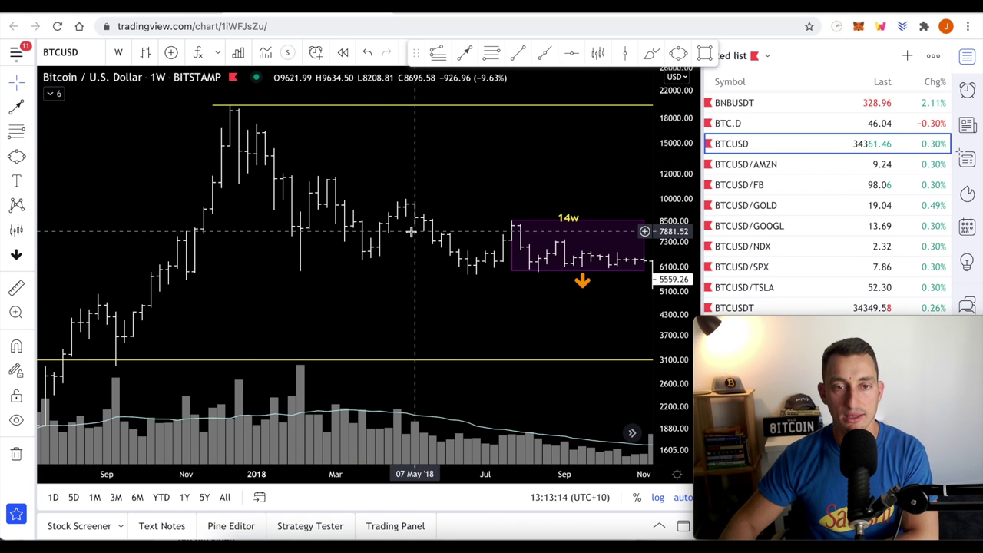
drag(438, 303, 311, 307)
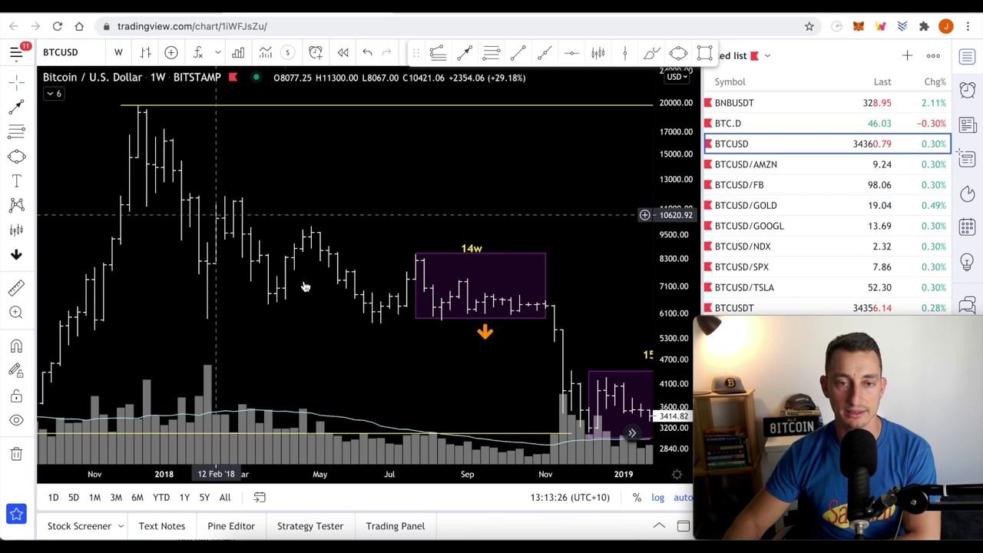
scroll(487, 310, down, 2)
drag(487, 310, 325, 289)
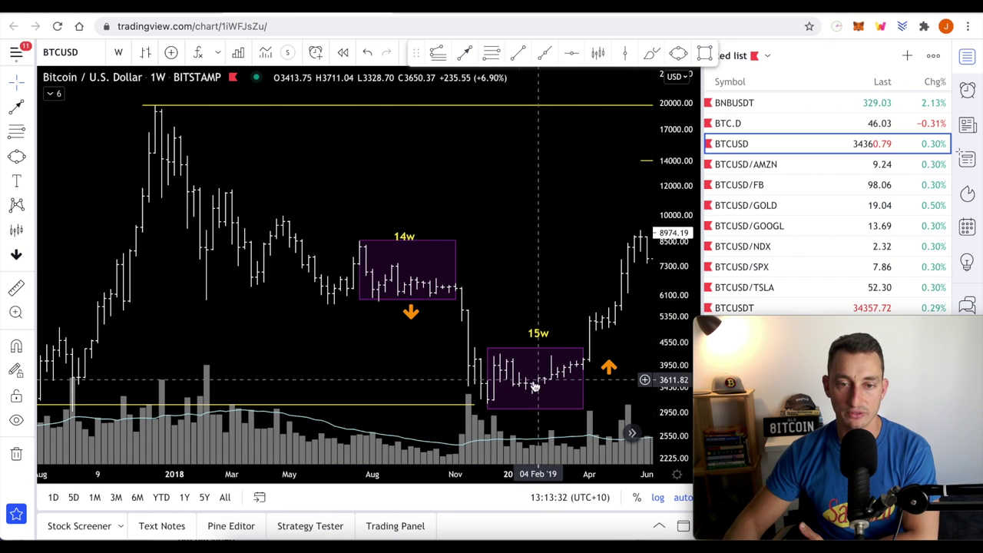
- Select the orange down arrow under the 14w box, then pan forward to reveal the 12w box
click(415, 314)
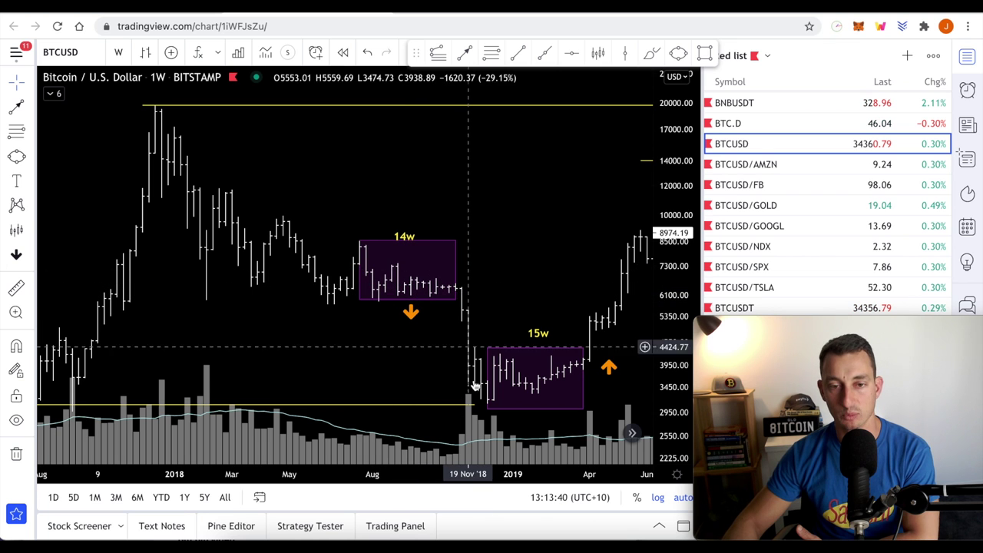
drag(544, 268, 451, 382)
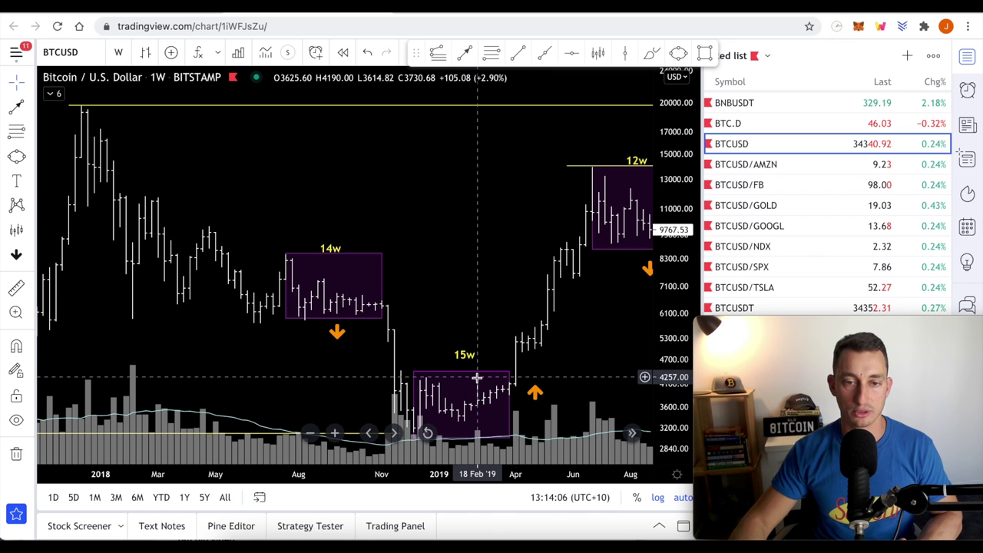
click(509, 432)
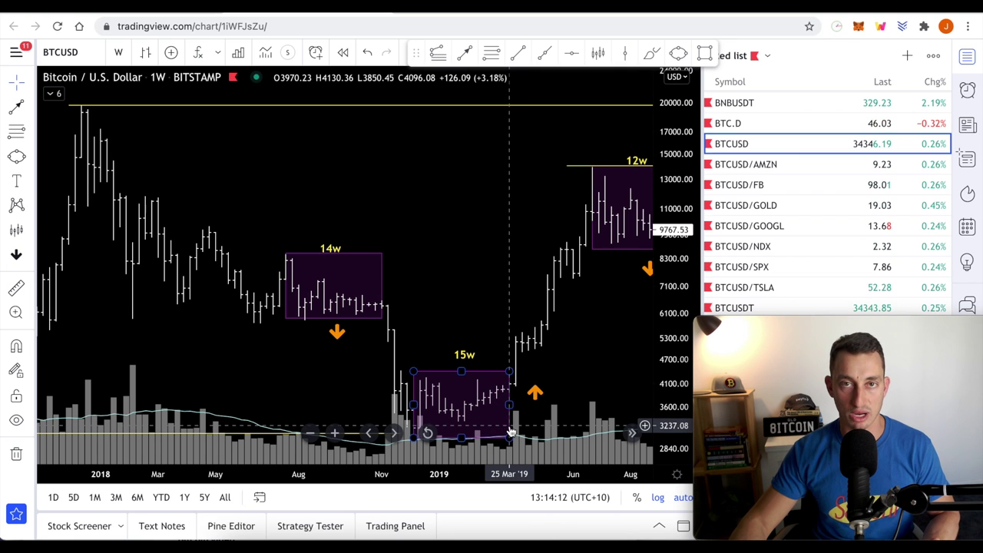
click(518, 389)
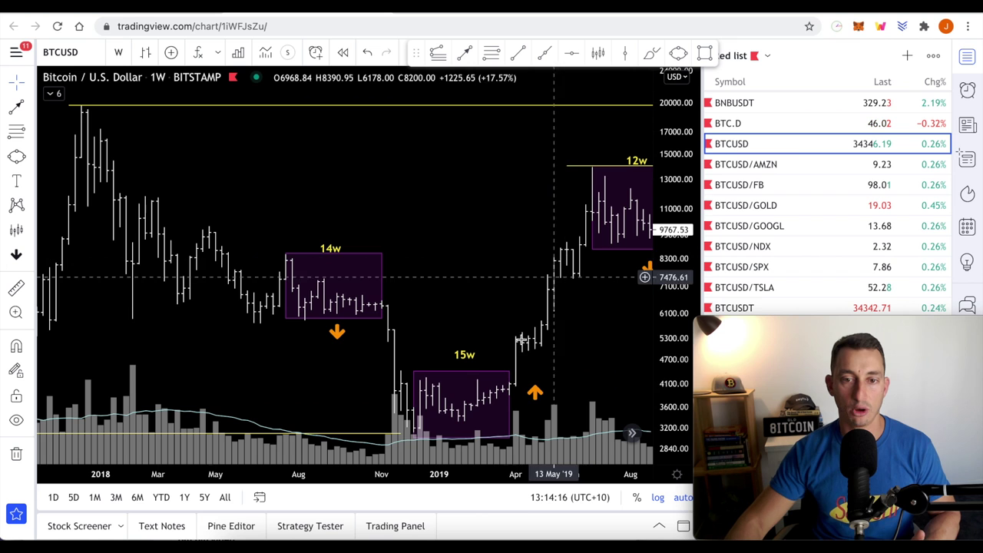
click(535, 392)
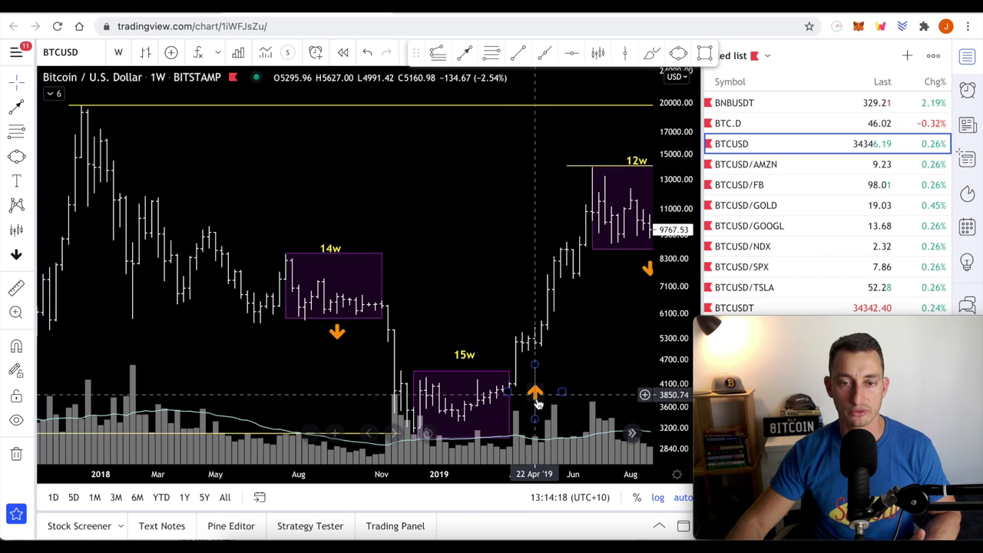
drag(548, 361, 349, 365)
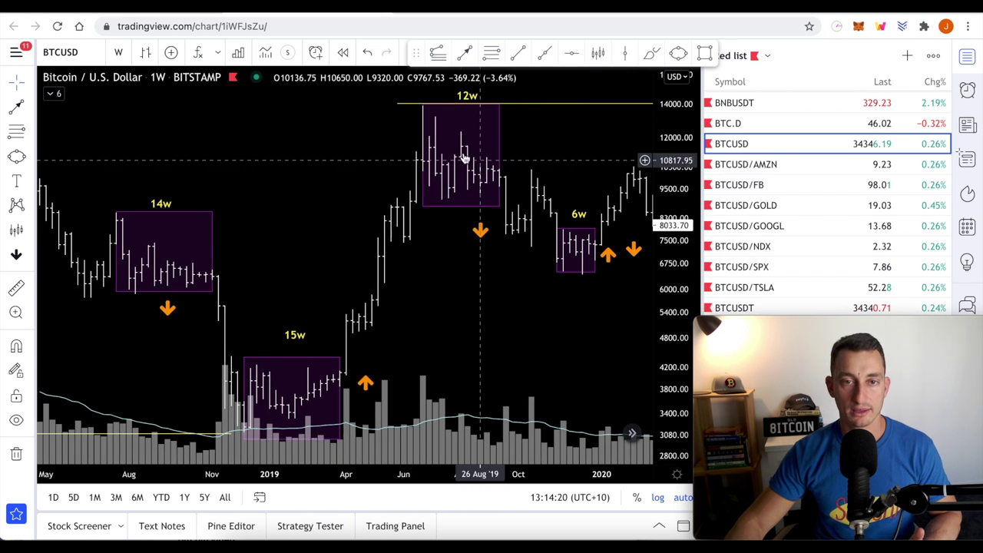
click(471, 192)
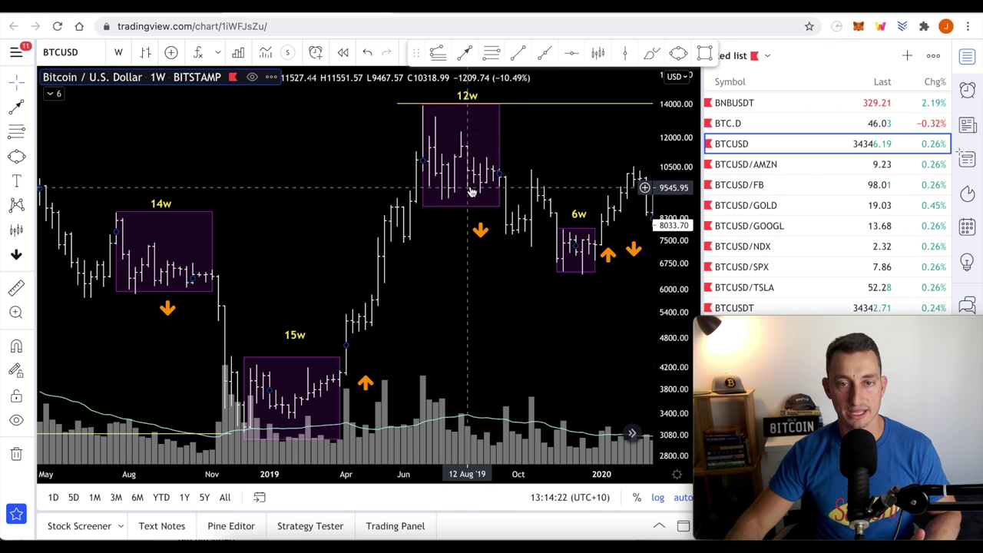
mouse_move(475, 234)
mouse_down()
mouse_move(520, 208)
mouse_move(519, 156)
mouse_up()
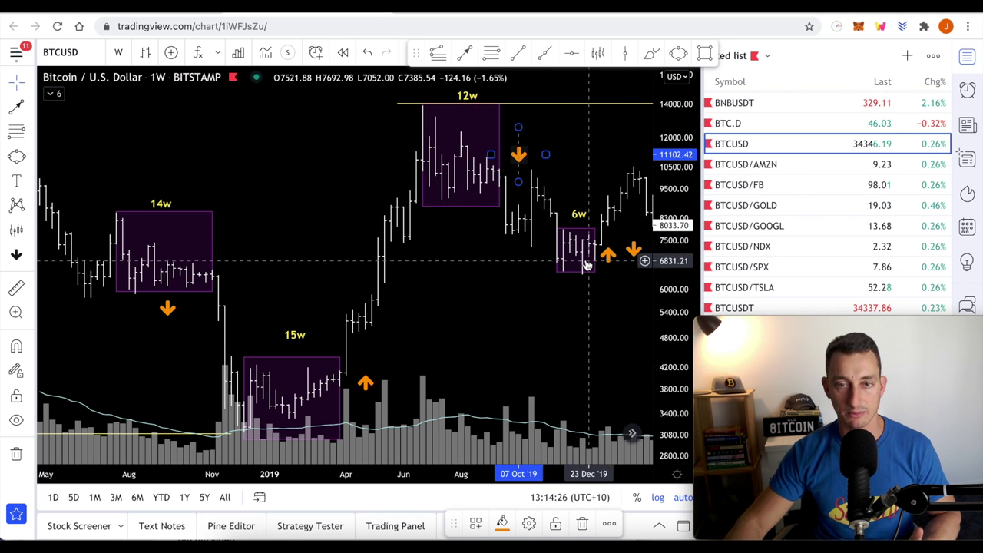
scroll(572, 330, right, 5)
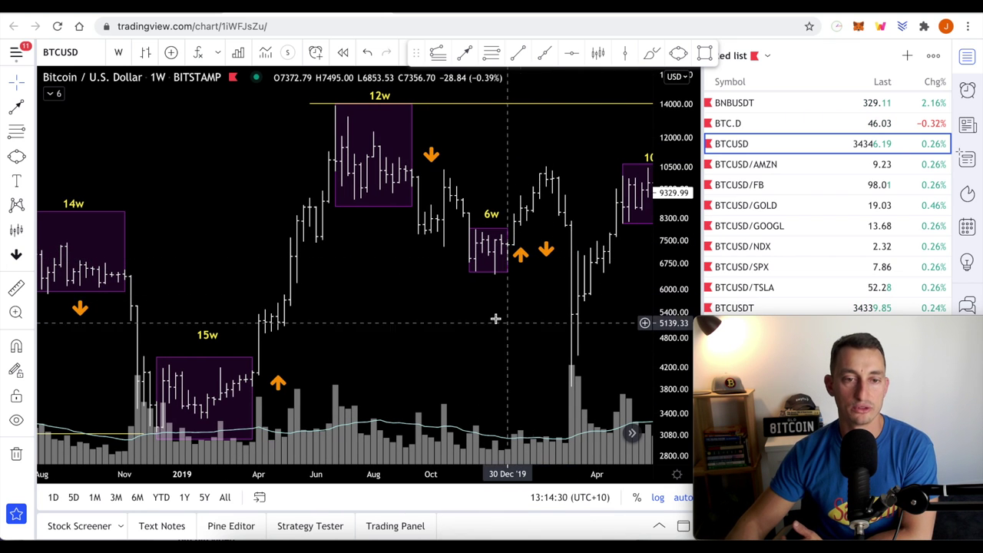
scroll(499, 321, left, 4)
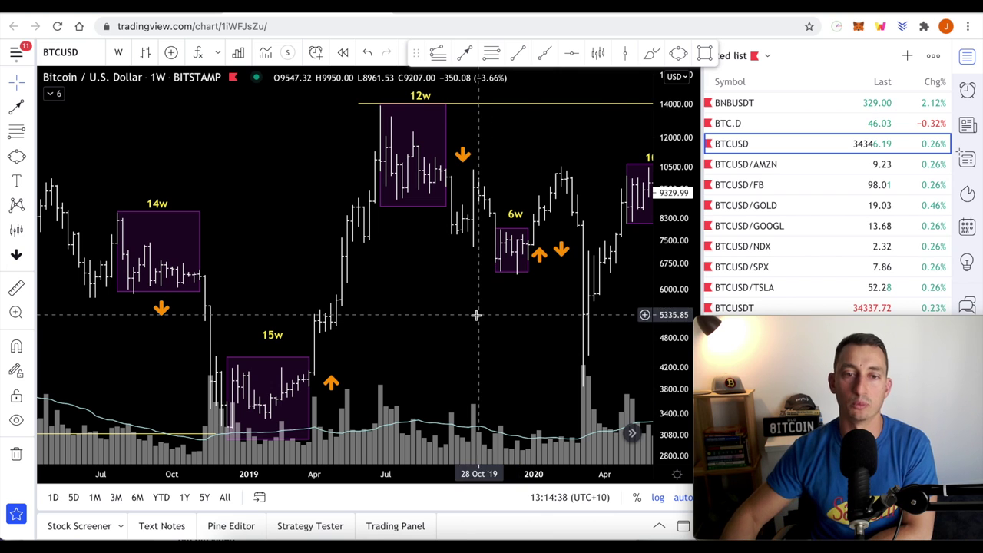
scroll(450, 327, right, 2)
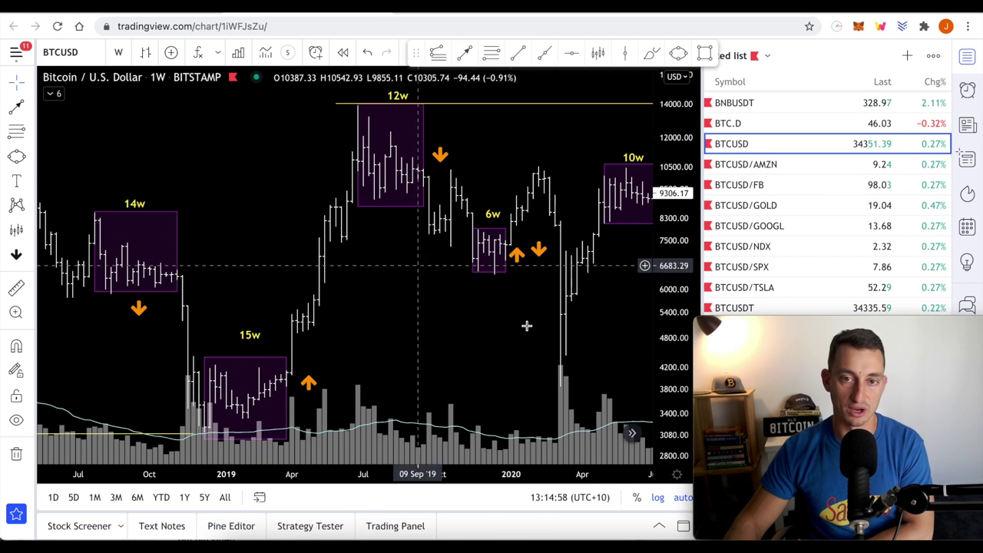
scroll(480, 296, down, 2)
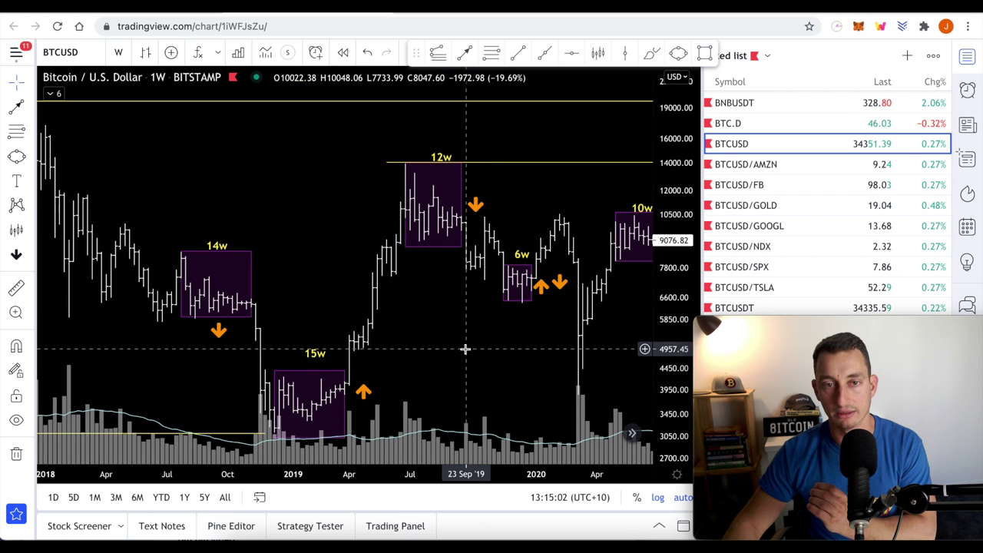
- Zoom out and pan to 2020–2021, then select and deselect the 2020 10w rectangle
scroll(434, 382, down, 3)
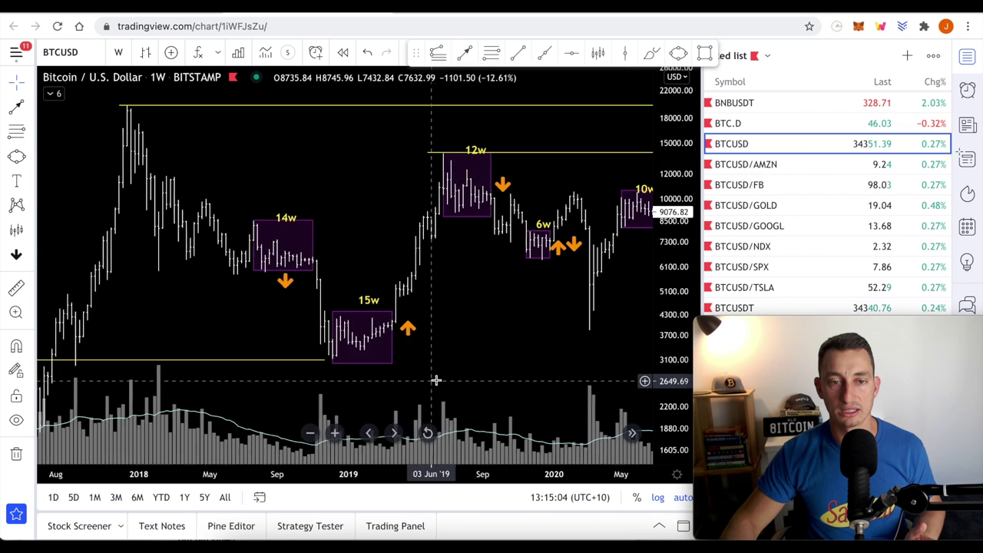
drag(546, 321, 428, 322)
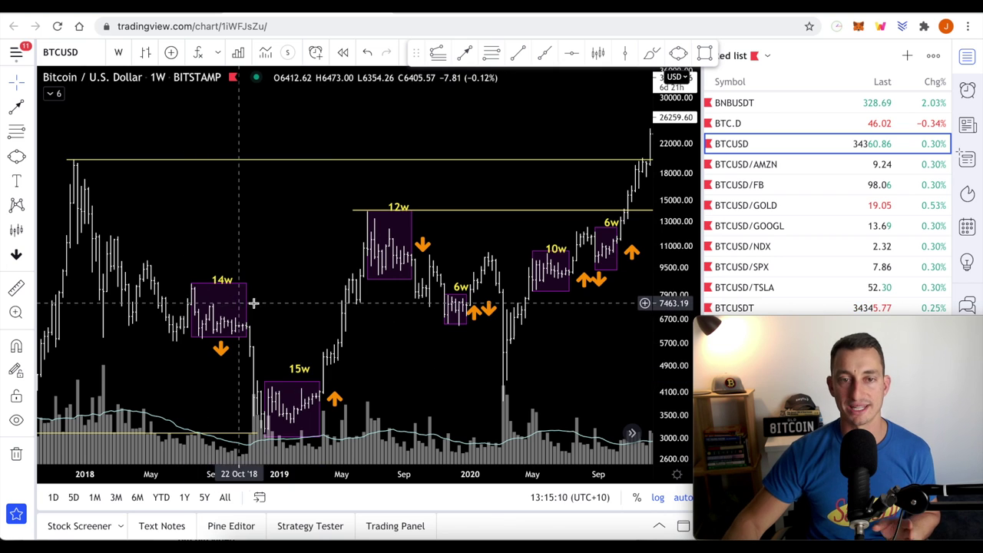
drag(407, 342, 268, 342)
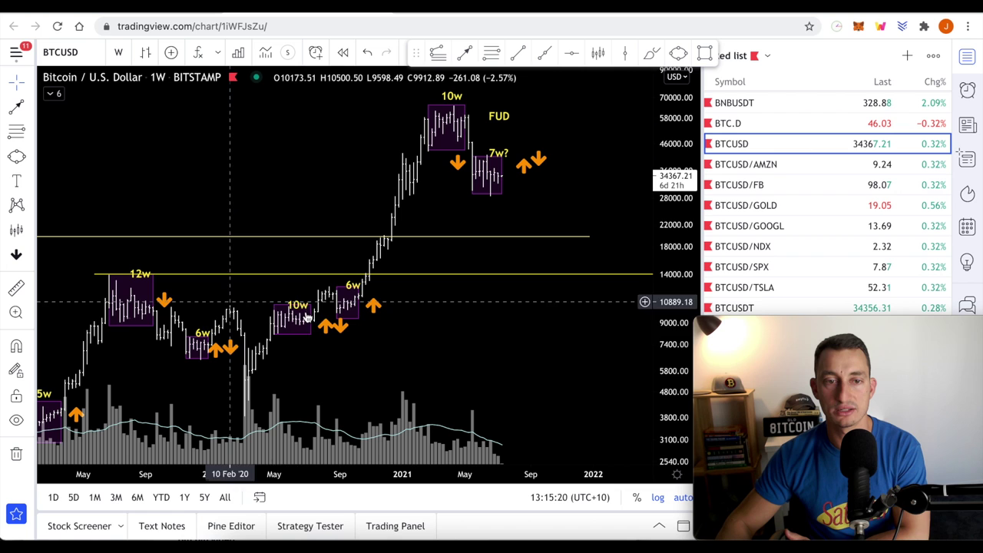
click(273, 323)
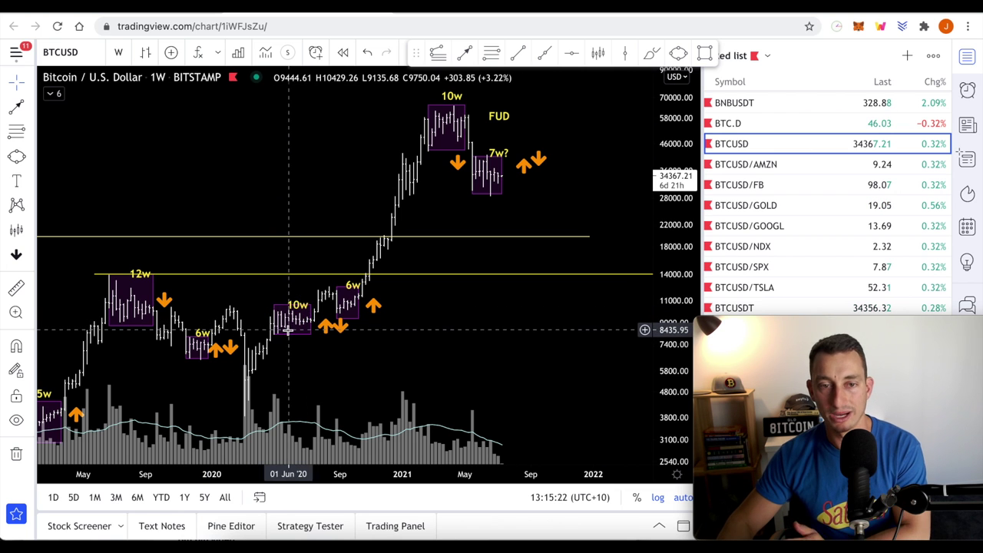
click(310, 344)
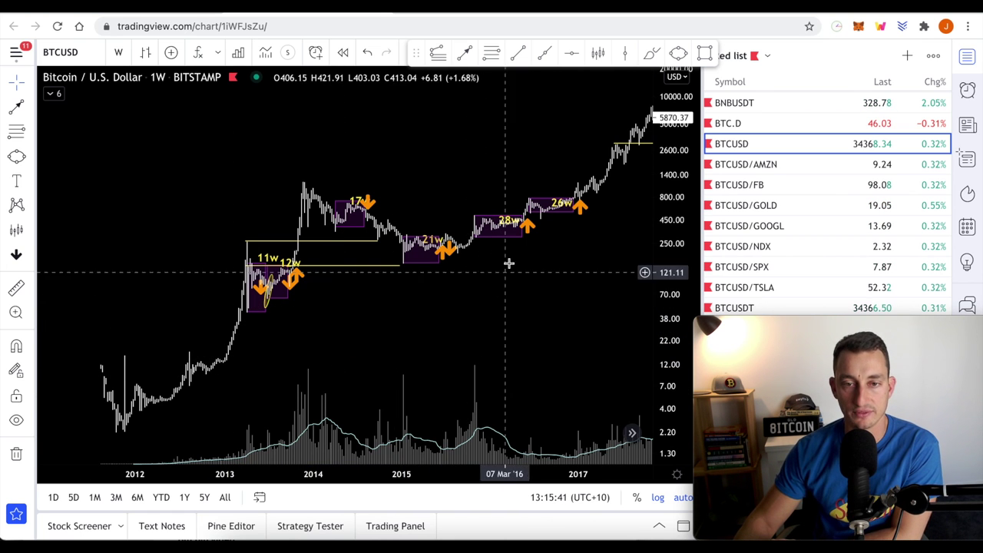
- Pan back to 2012–2017, zoom into 2014–2016, and select then deselect the 21w rectangle
drag(446, 322, 509, 321)
scroll(510, 320, up, 5)
scroll(520, 341, up, 1)
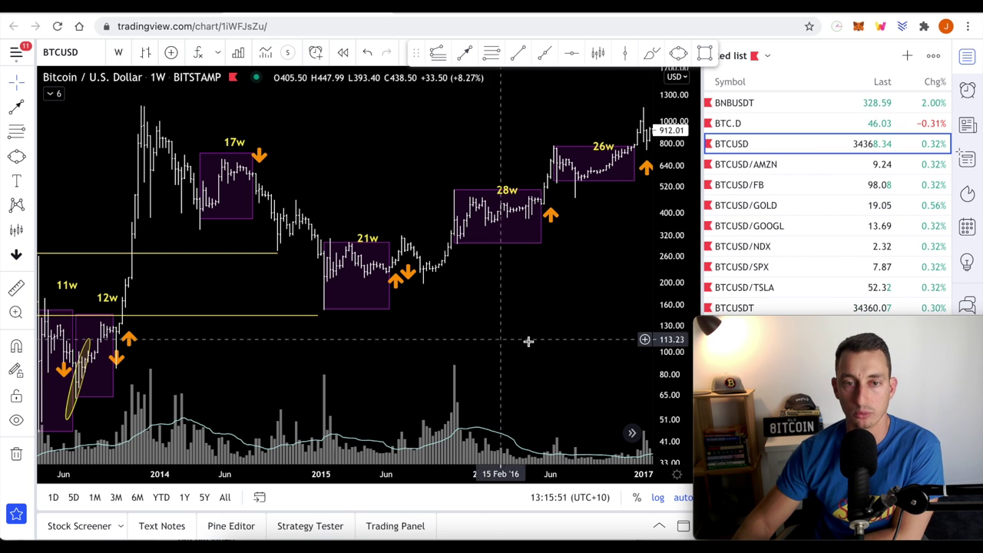
scroll(534, 331, up, 2)
click(337, 359)
click(315, 317)
scroll(290, 397, up, 1)
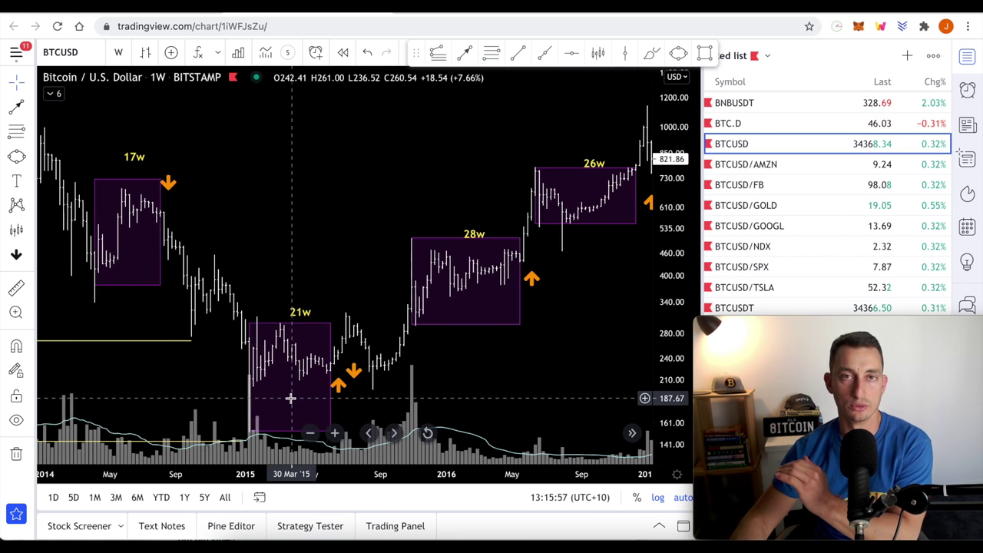
scroll(289, 397, down, 1)
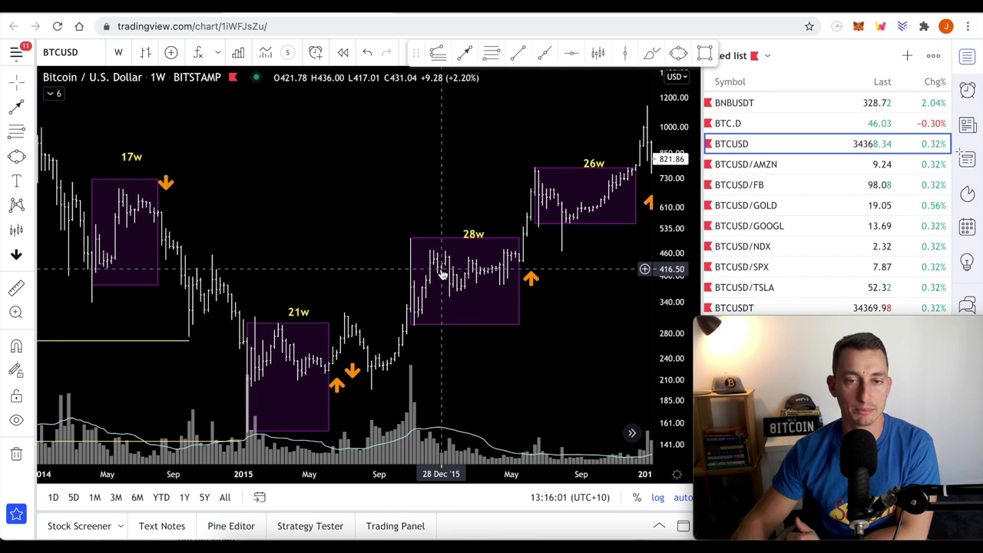
scroll(423, 263, up, 1)
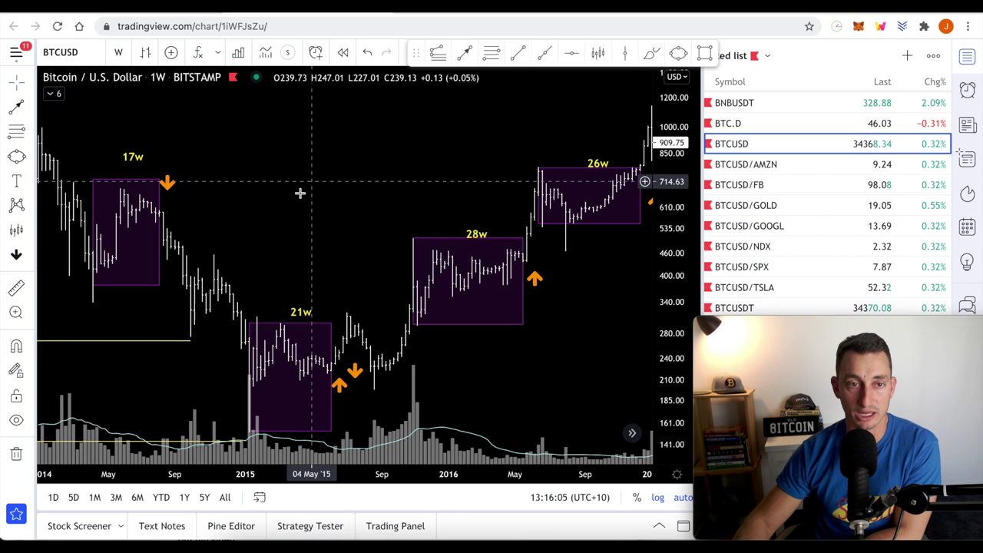
- Select and deselect the 12w rectangle, then pan to show 2011 to early 2015
scroll(300, 192, down, 5)
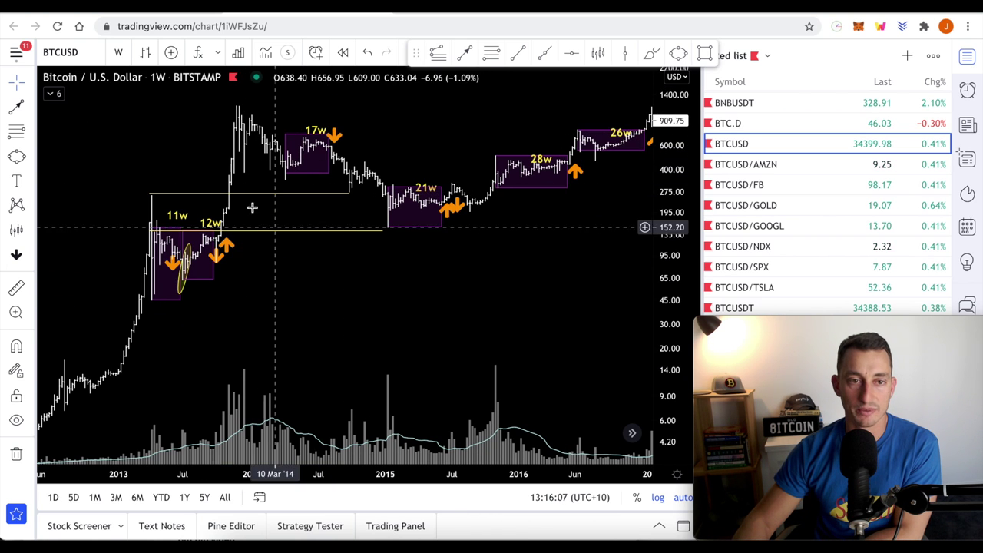
click(201, 234)
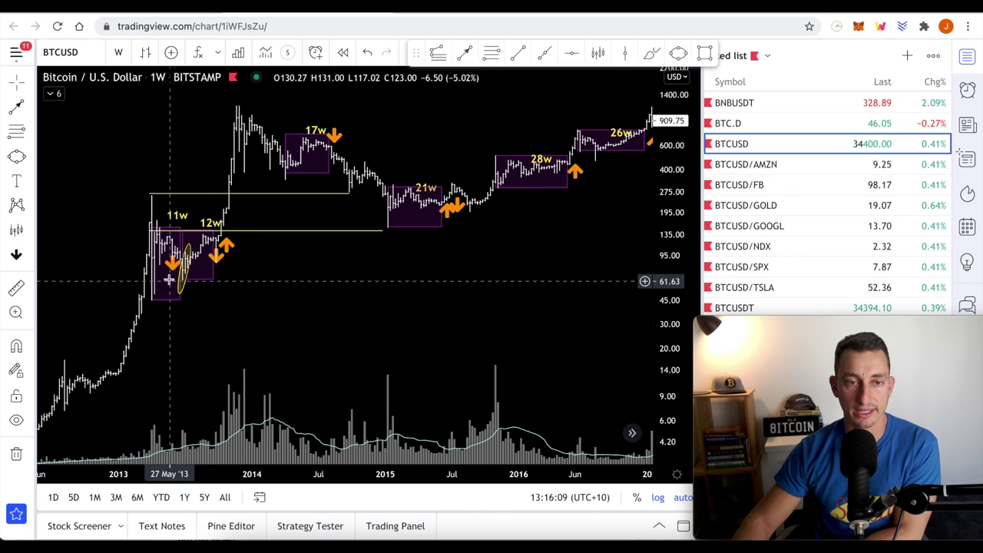
click(159, 215)
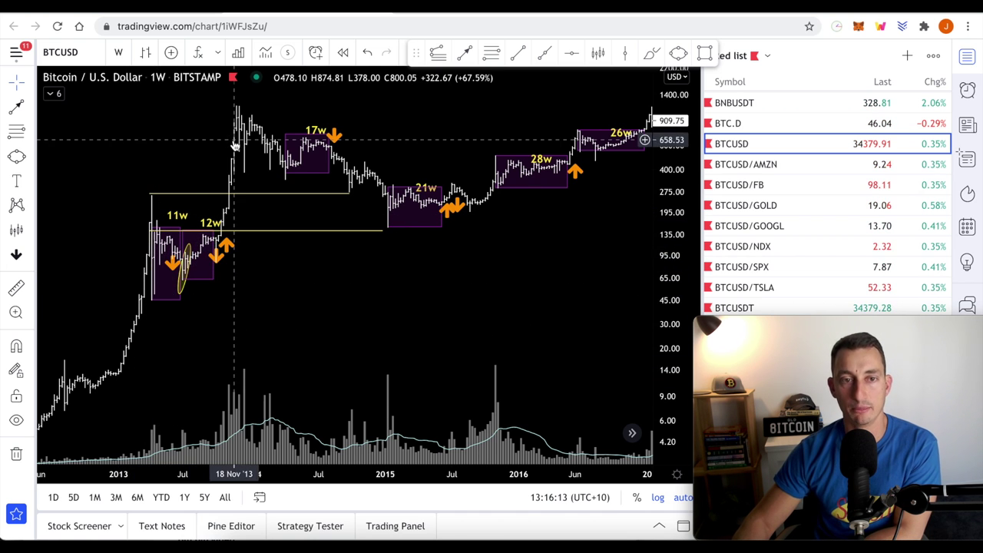
scroll(619, 314, up, 3)
scroll(540, 312, up, 2)
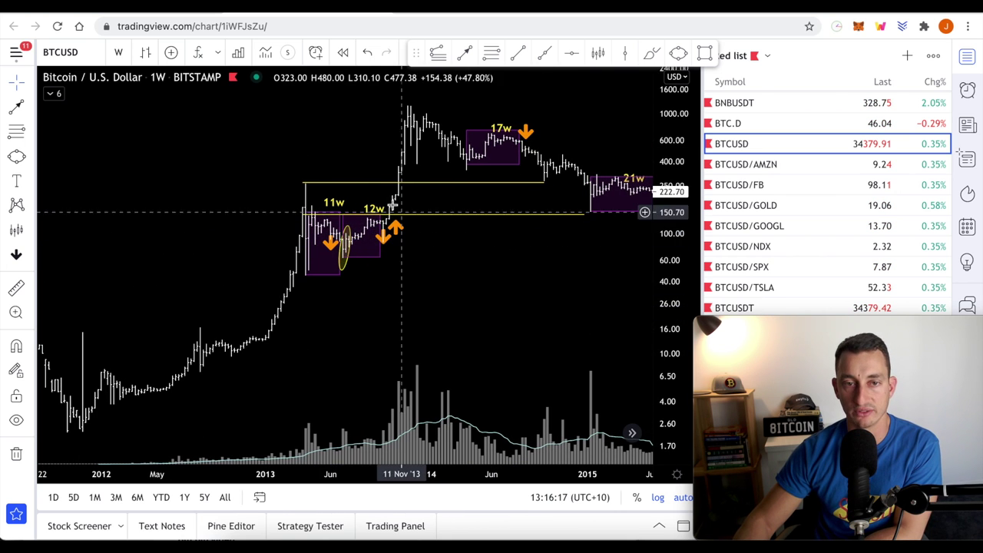
drag(535, 301, 200, 287)
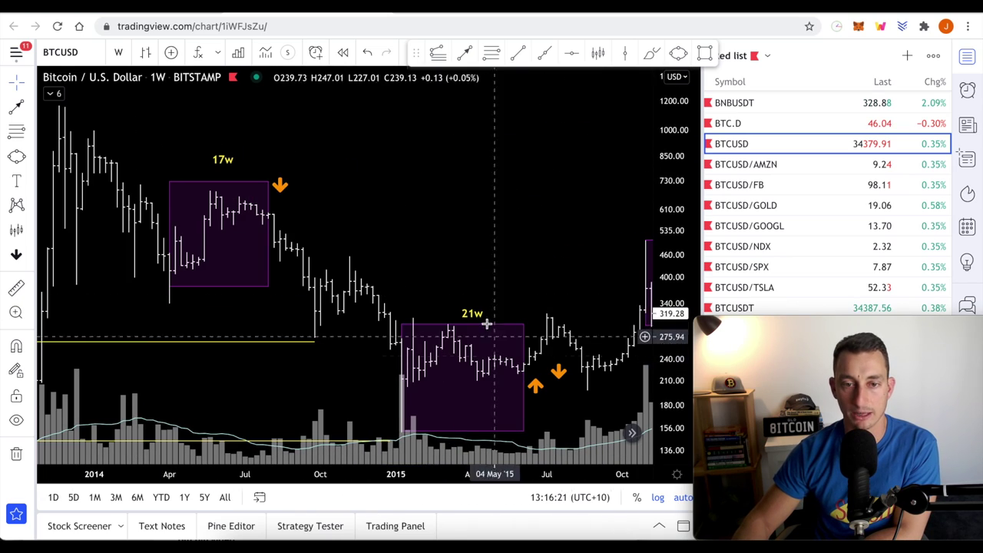
scroll(336, 292, down, 3)
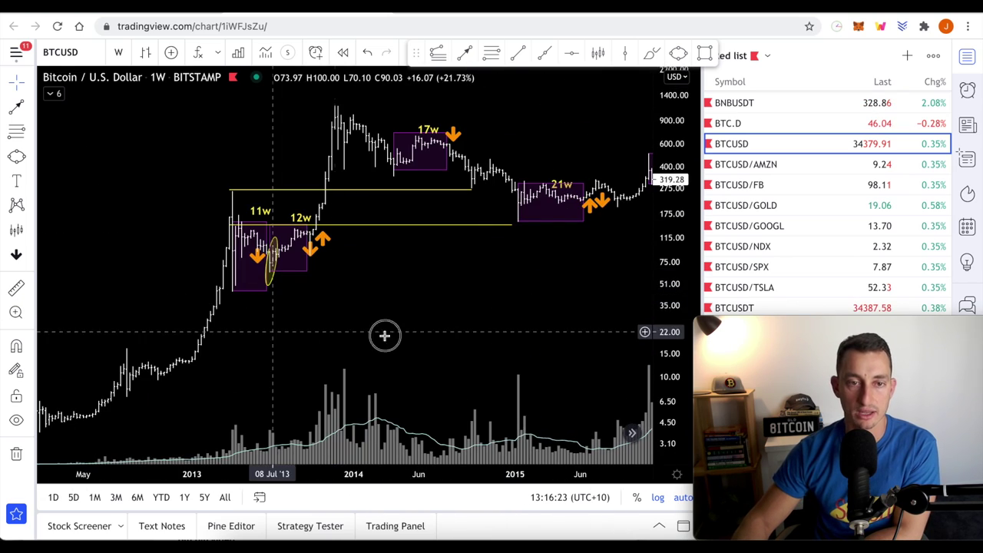
drag(294, 330, 513, 332)
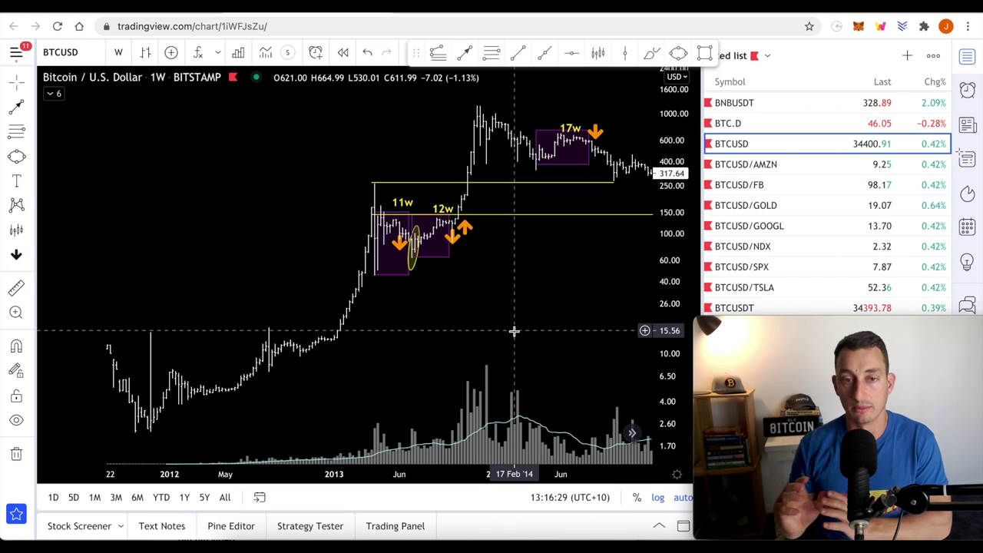
- Zoom into 2013, centring the 11w and 12w boxes and the circled July dip
scroll(645, 309, up, 5)
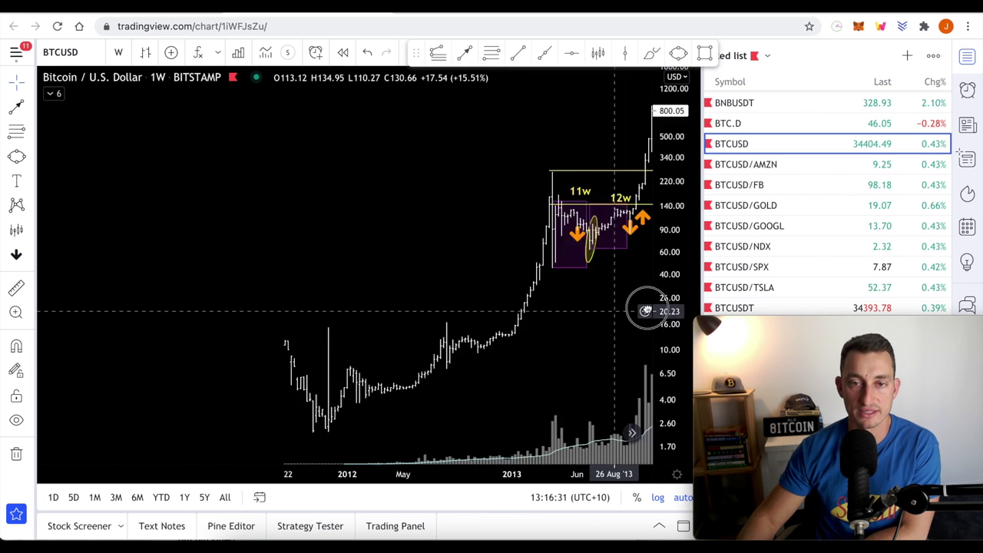
scroll(605, 310, up, 1)
drag(595, 340, 471, 377)
scroll(469, 375, up, 2)
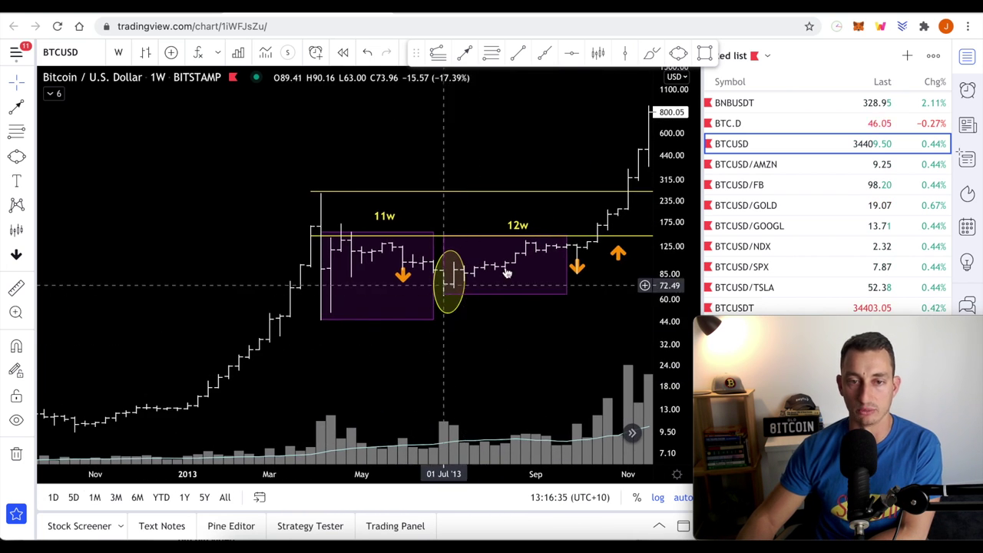
drag(369, 373, 425, 370)
scroll(425, 370, up, 2)
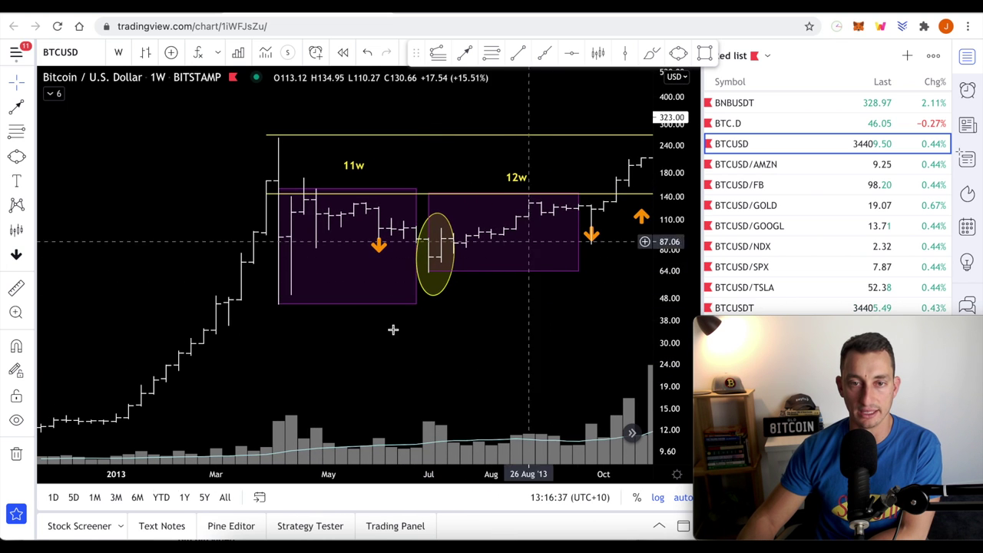